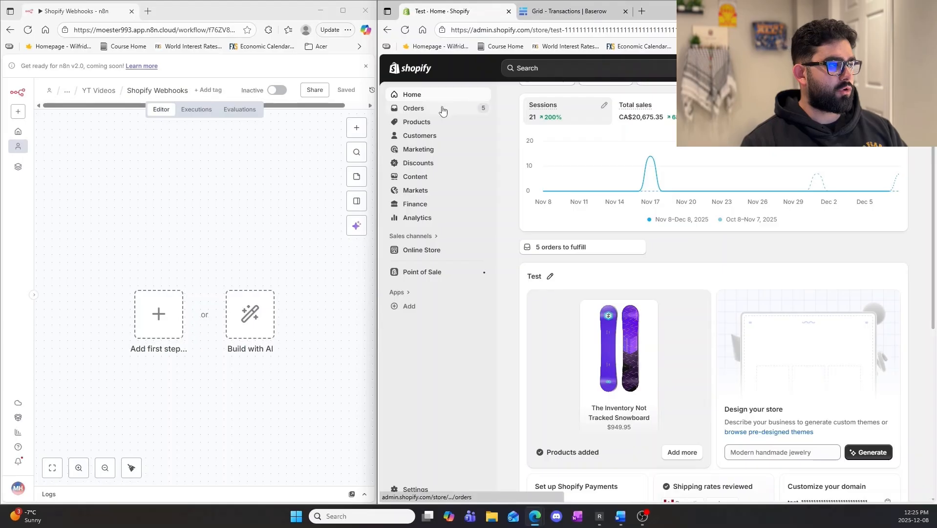
Look through the Shopify test store's orders, products and customers, and return to the store's home page.
left_click(443, 112)
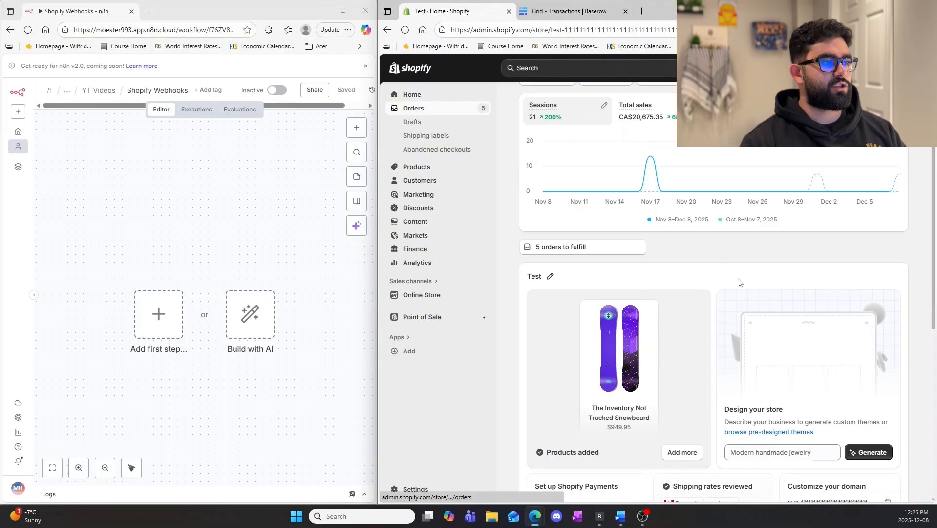
left_click(417, 166)
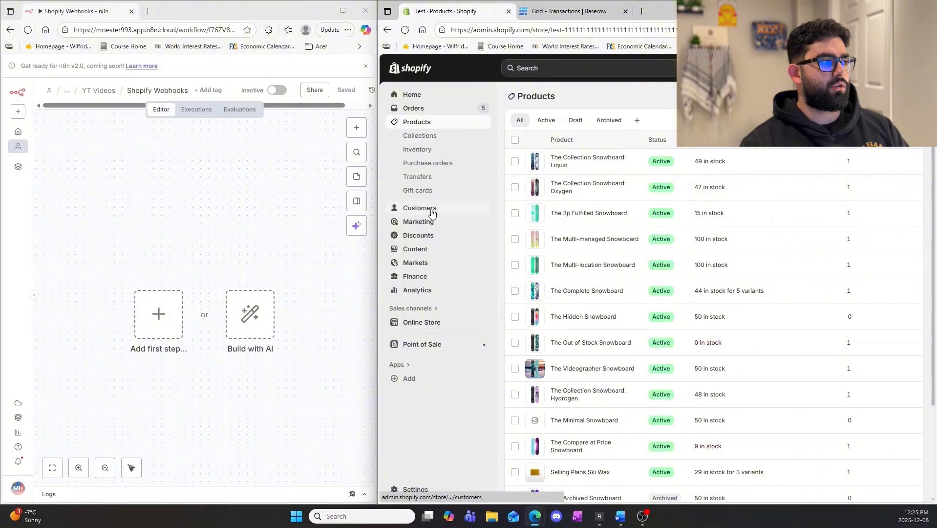
left_click(431, 210)
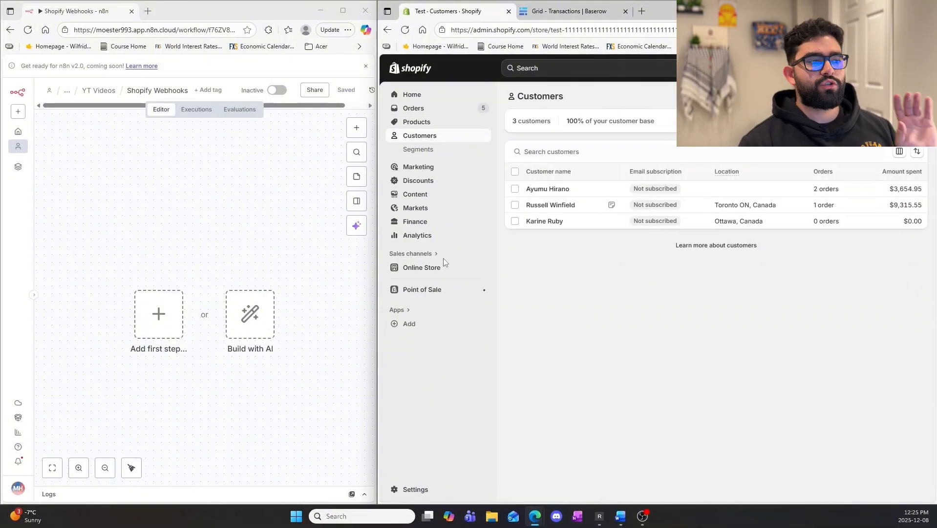
left_click(432, 96)
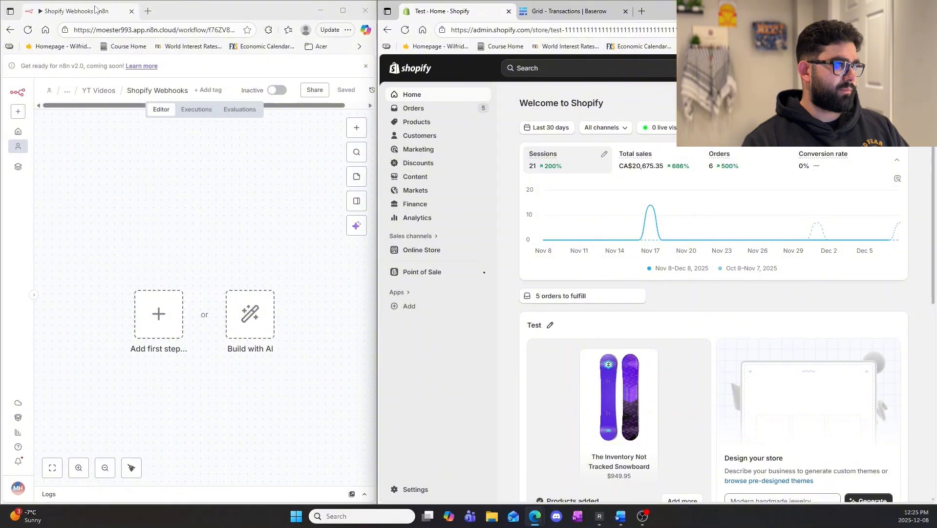
Merge the n8n Shopify Webhooks tab into the Shopify browser window and widen that window across the full screen.
left_click_drag(96, 9, 461, 9)
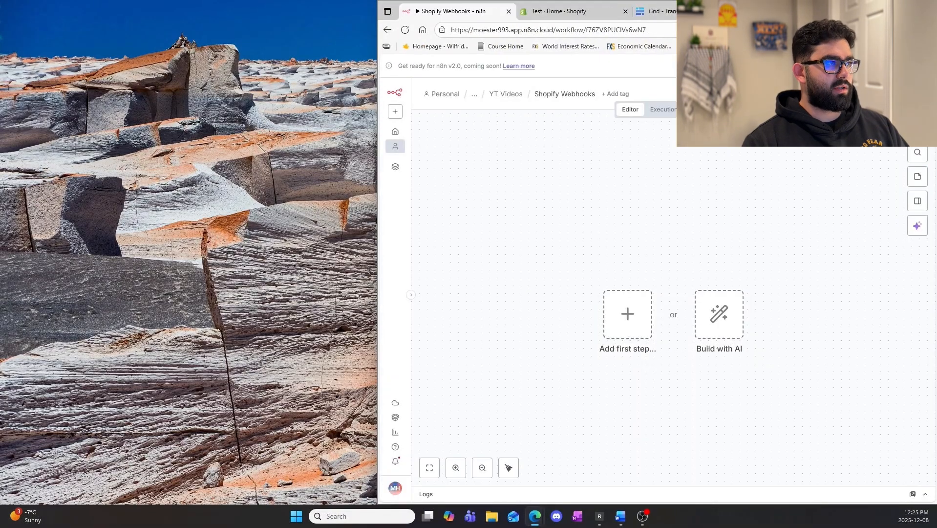
left_click_drag(378, 74, 3, 71)
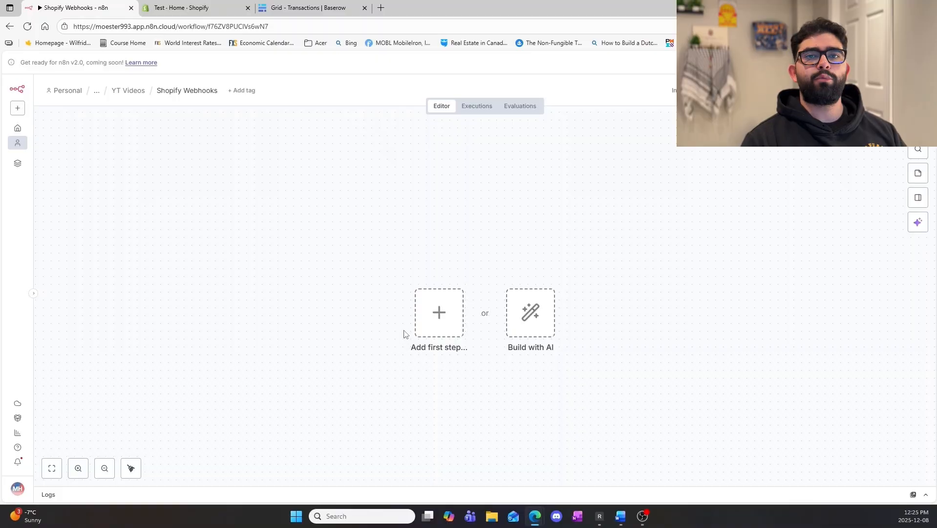
Add a Webhook trigger as the workflow's first step and set its HTTP method to POST.
left_click(434, 304)
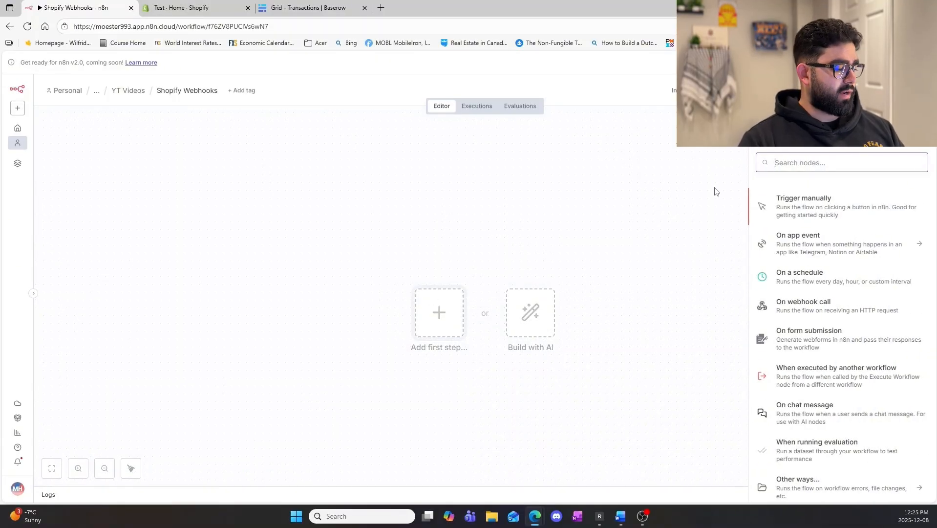
type("web")
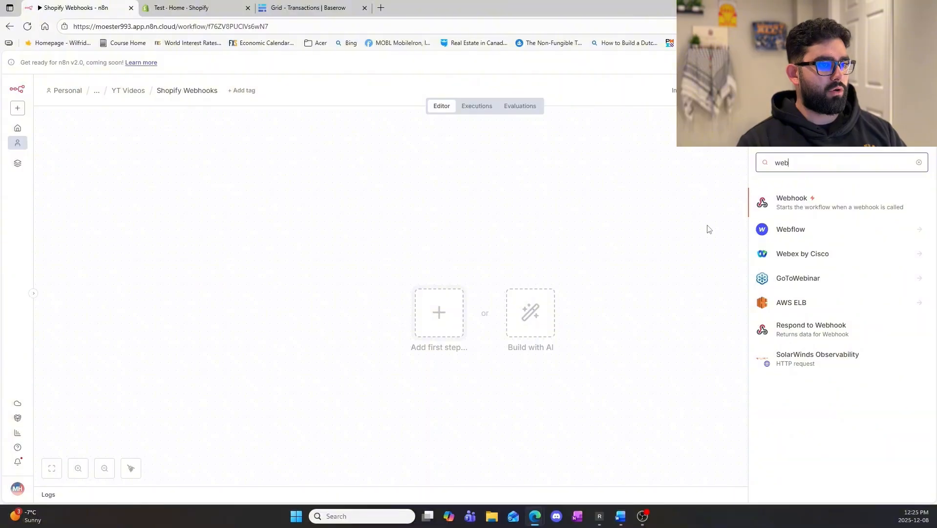
left_click(778, 215)
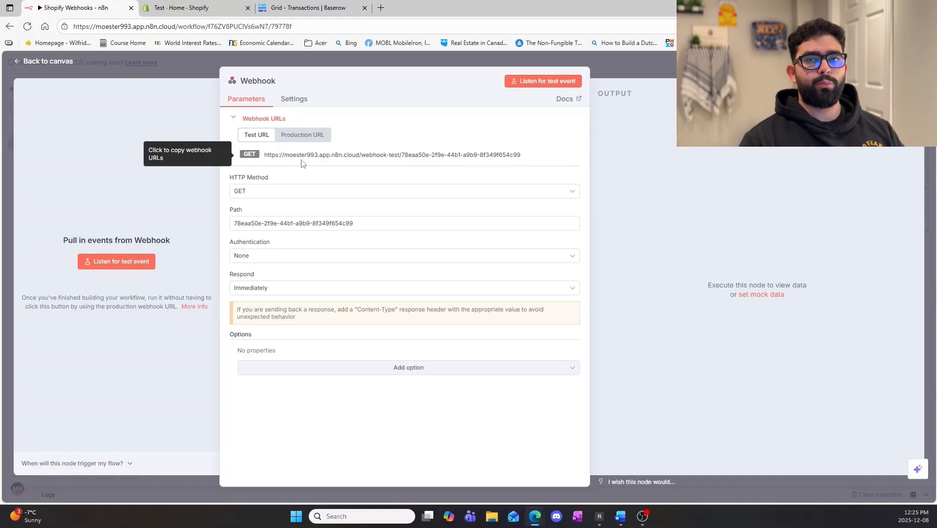
left_click(308, 193)
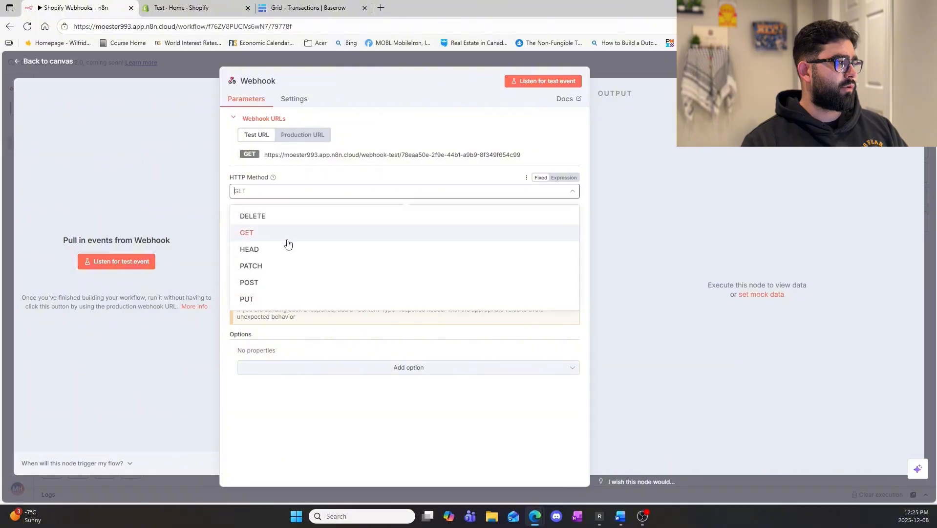
left_click(286, 282)
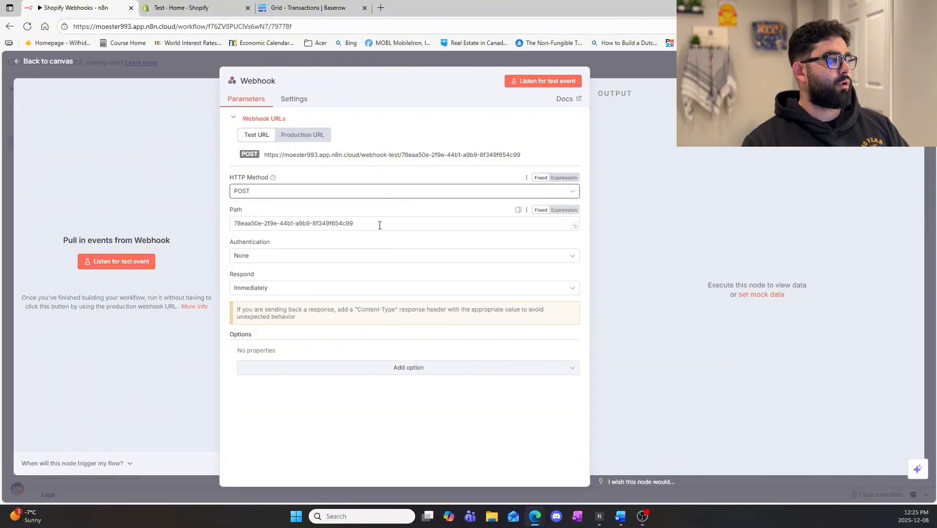
Switch to the Shopify admin and start a new webhook in the store's notification settings.
left_click(196, 5)
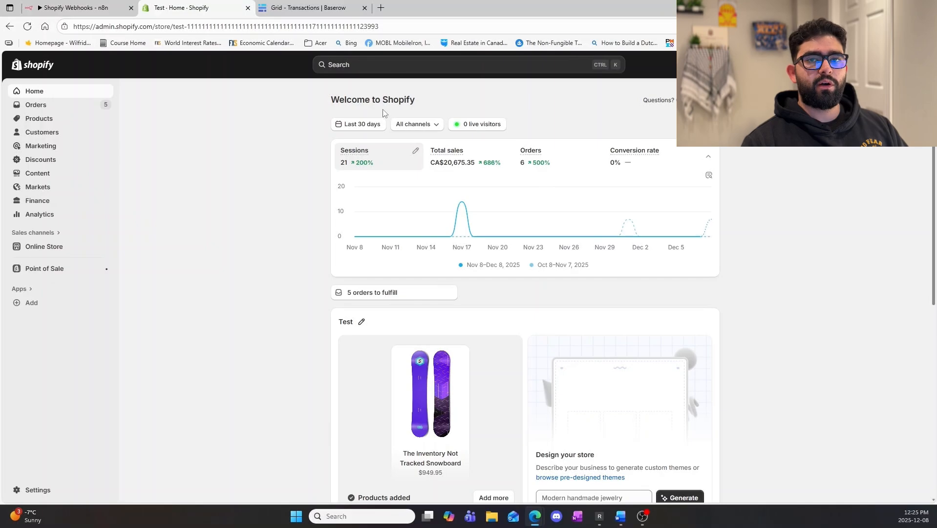
left_click(41, 489)
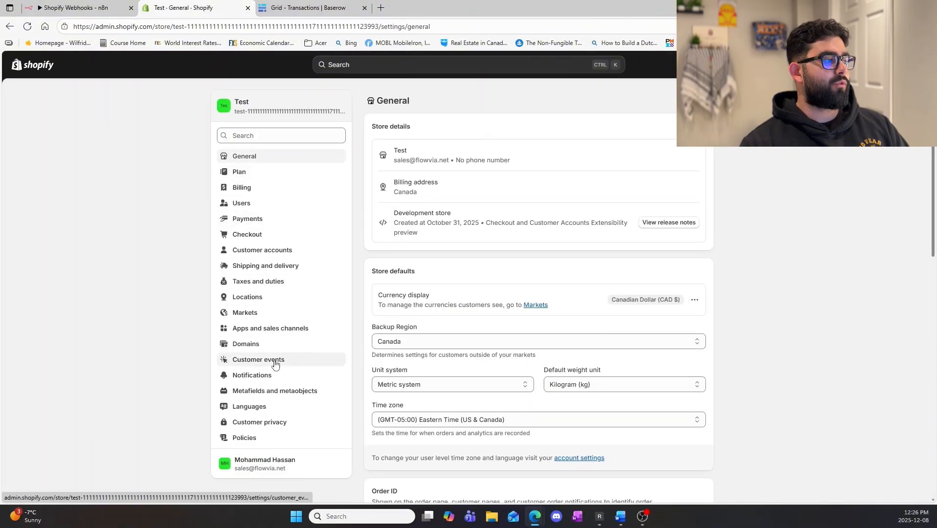
left_click(258, 379)
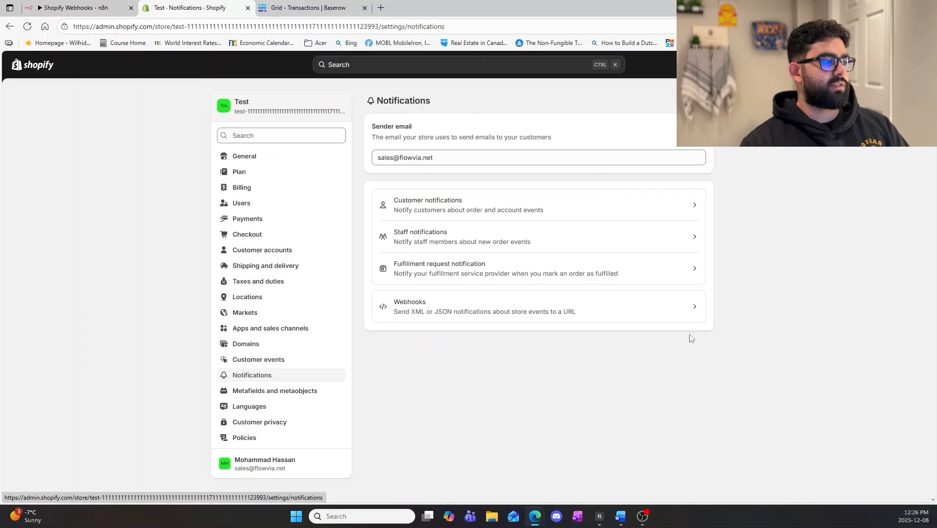
left_click(500, 313)
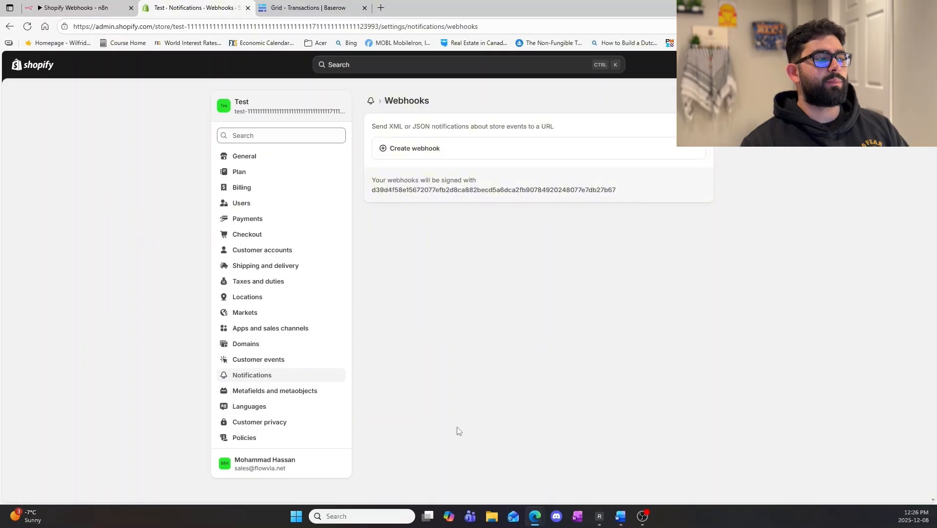
left_click(439, 154)
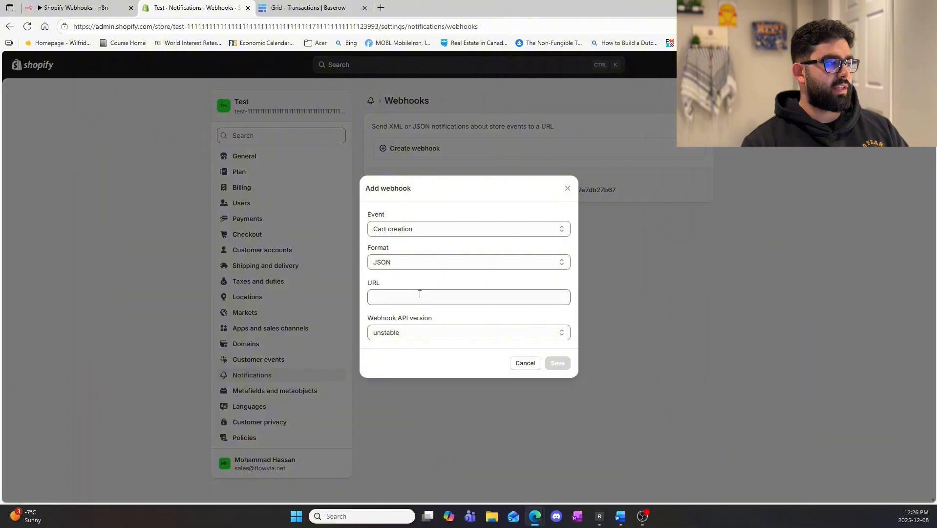
Set the new webhook's event to Order payment and its format to JSON.
left_click(437, 232)
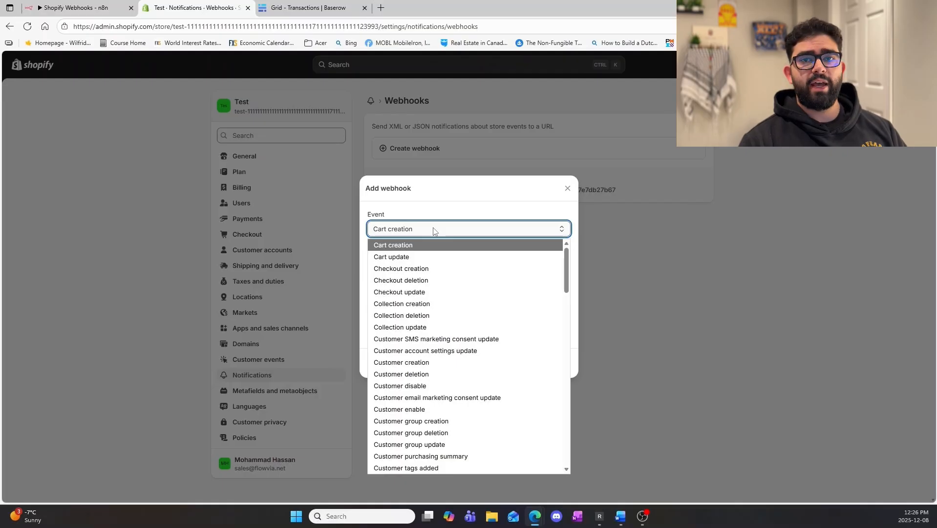
scroll(437, 318, "down", 15)
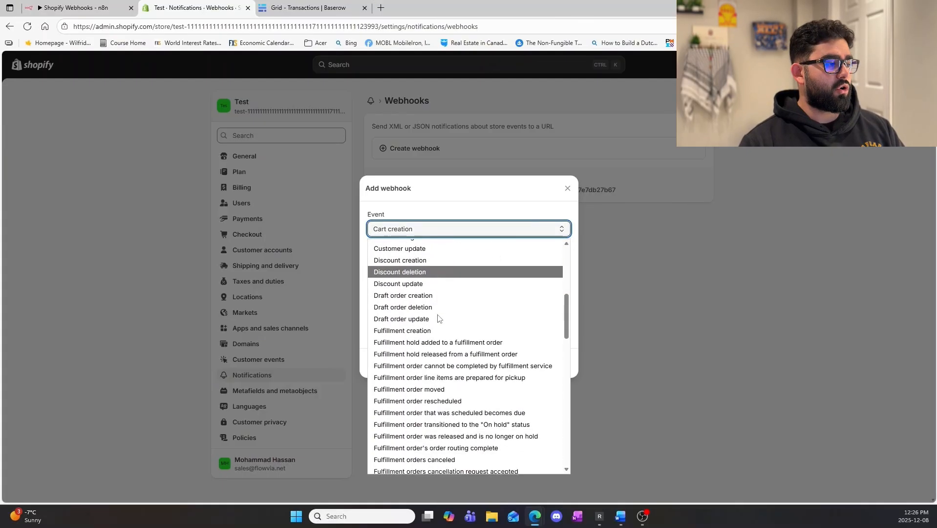
scroll(439, 320, "down", 10)
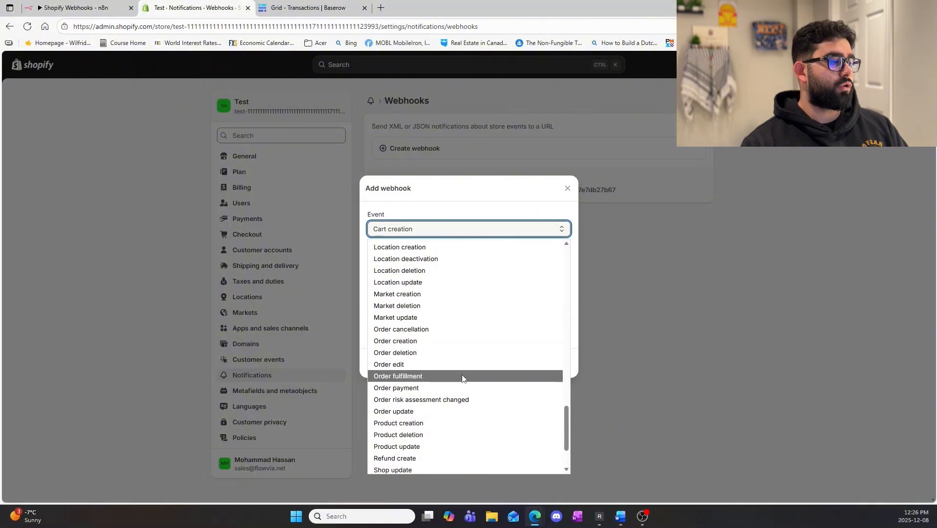
left_click(431, 389)
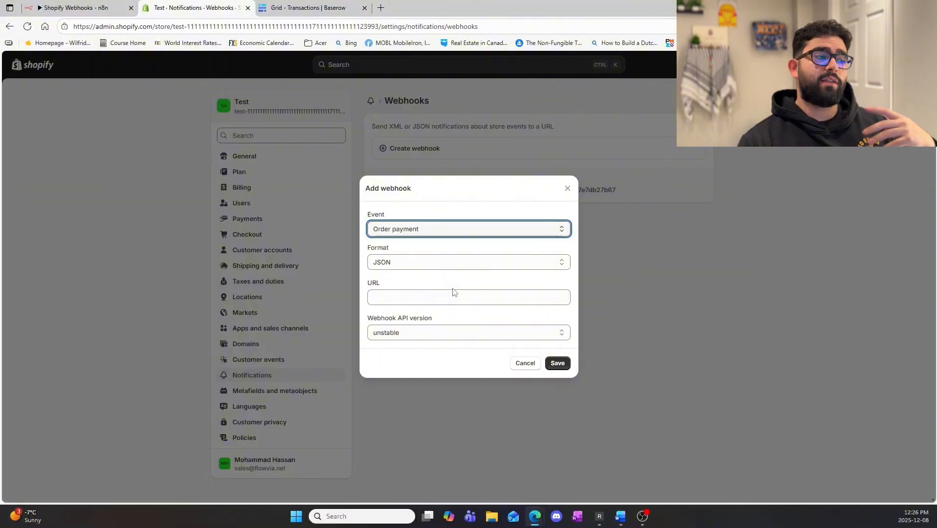
left_click(418, 242)
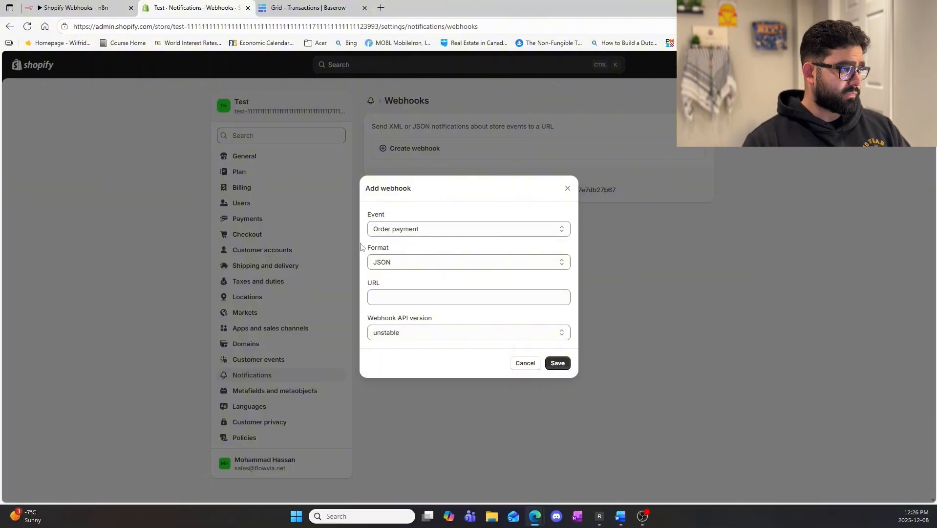
left_click(410, 265)
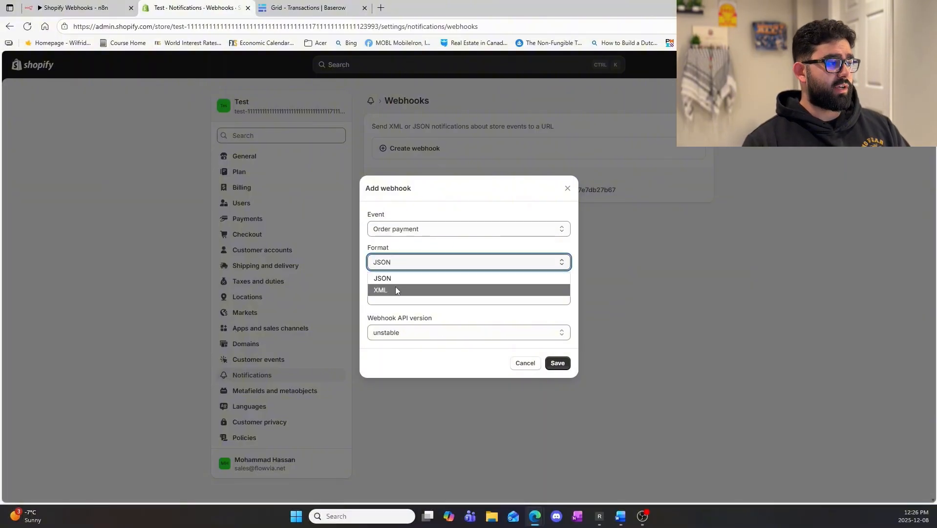
left_click(396, 279)
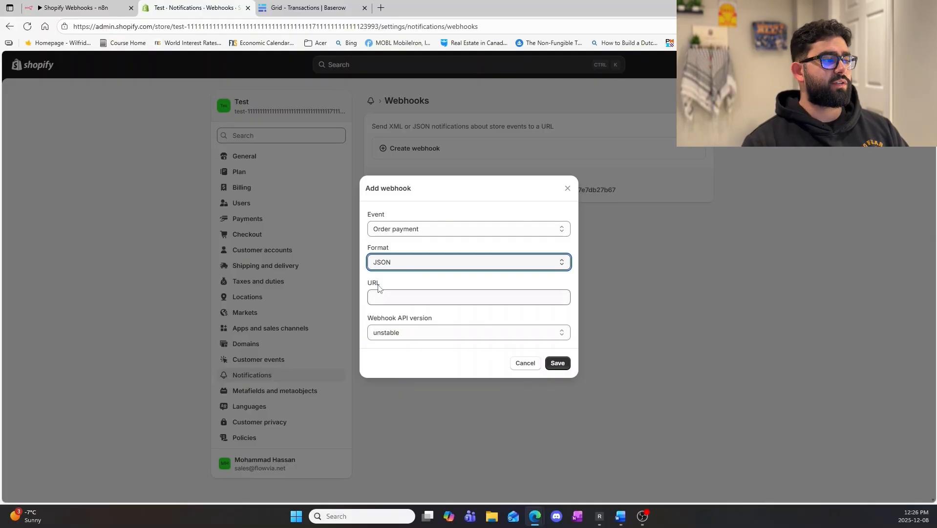
left_click(403, 299)
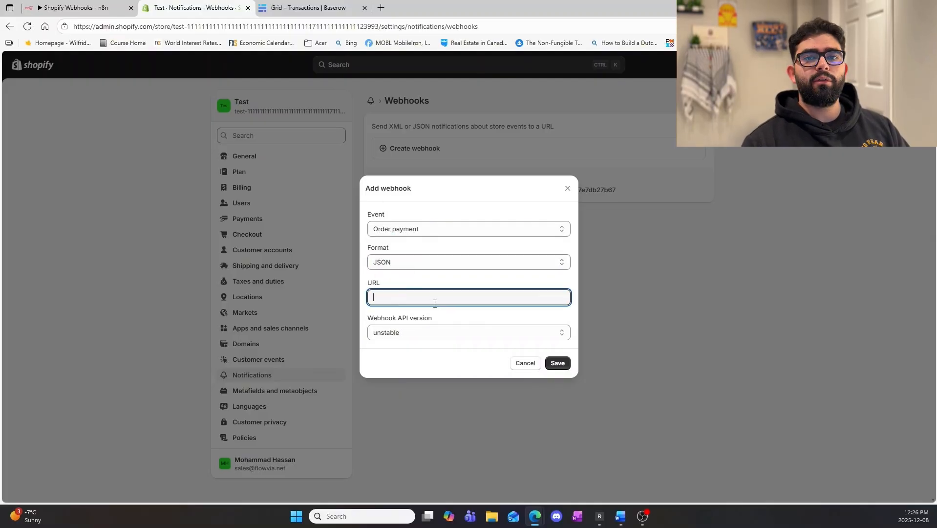
Switch to n8n and replace the Webhook node's path with order-payment.
left_click(78, 7)
left_click(375, 128)
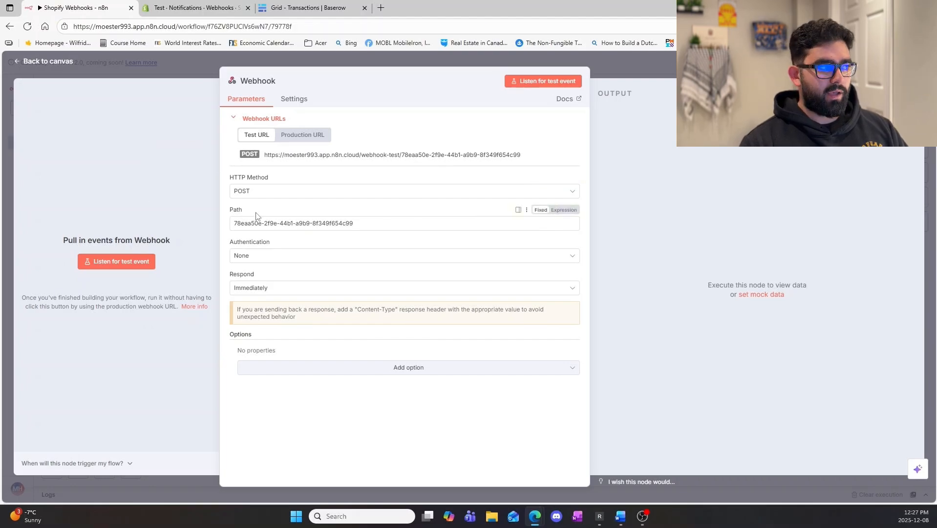
left_click_drag(385, 222, 185, 229)
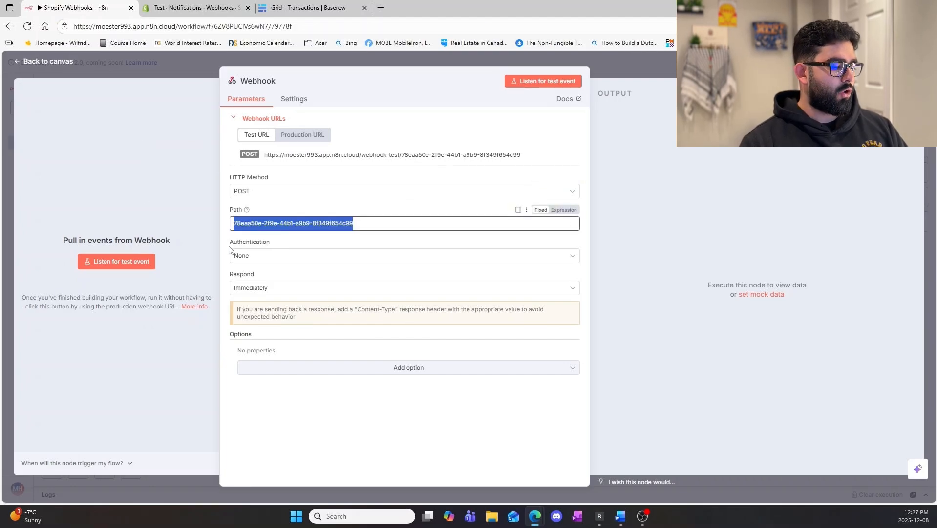
key("BackSpace")
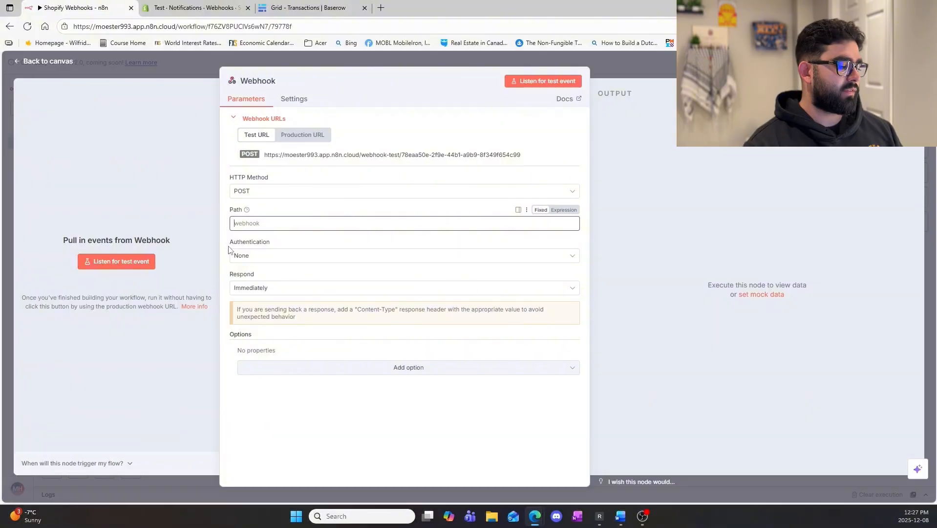
type("order-payment")
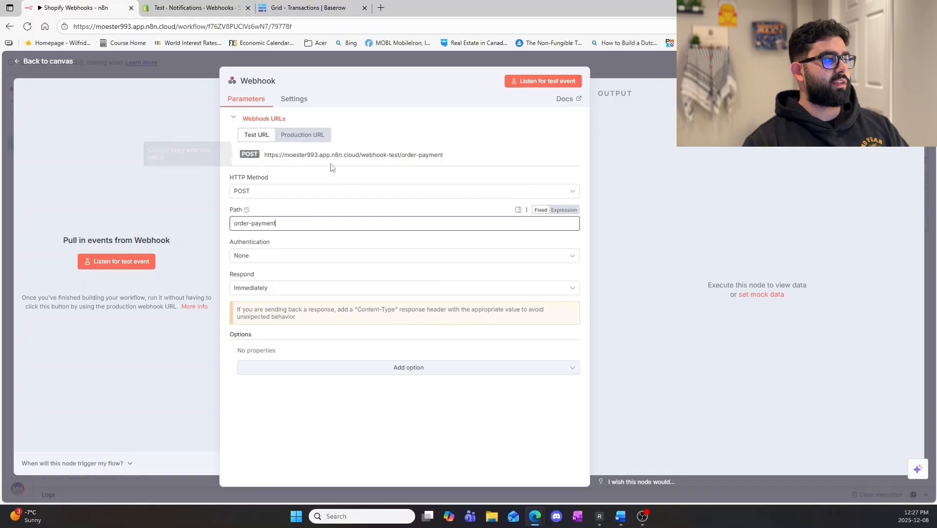
Copy the Webhook node's test URL and paste it as the URL of the new webhook in Shopify.
left_click(301, 155)
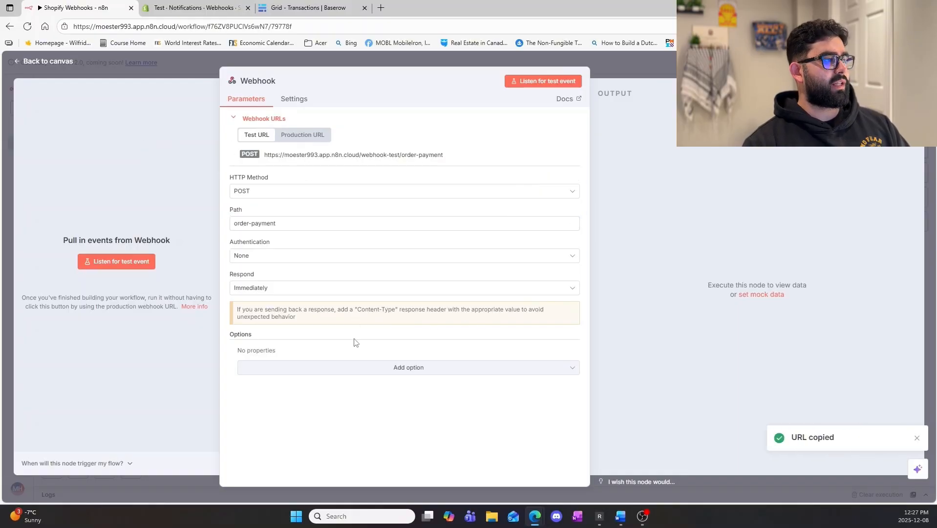
left_click(179, 10)
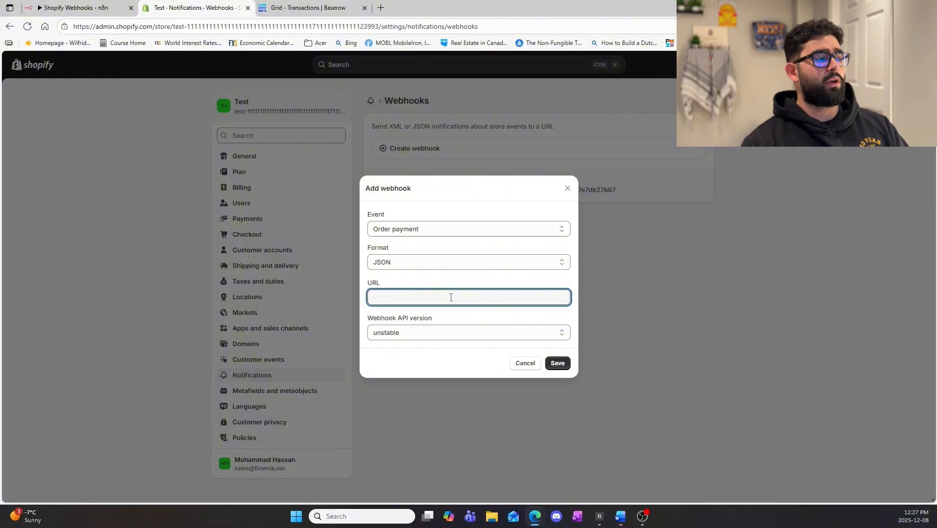
key("ctrl+v")
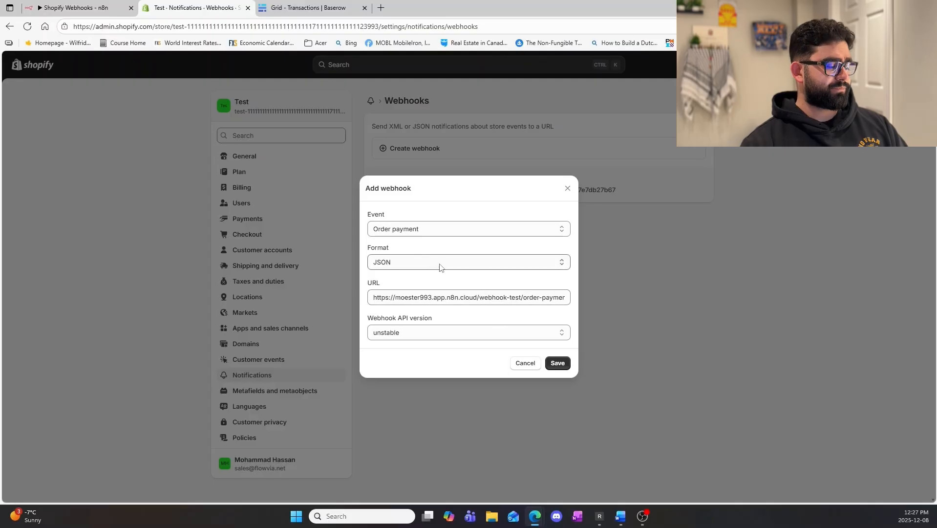
Set the webhook API version to 2025-10 (Latest), save the webhook, and return to the n8n Webhook node.
left_click(436, 329)
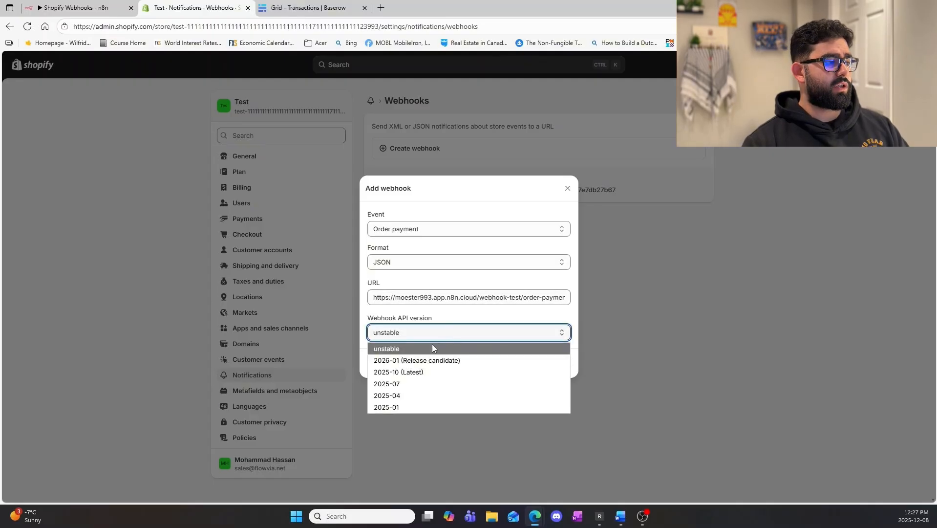
left_click(429, 372)
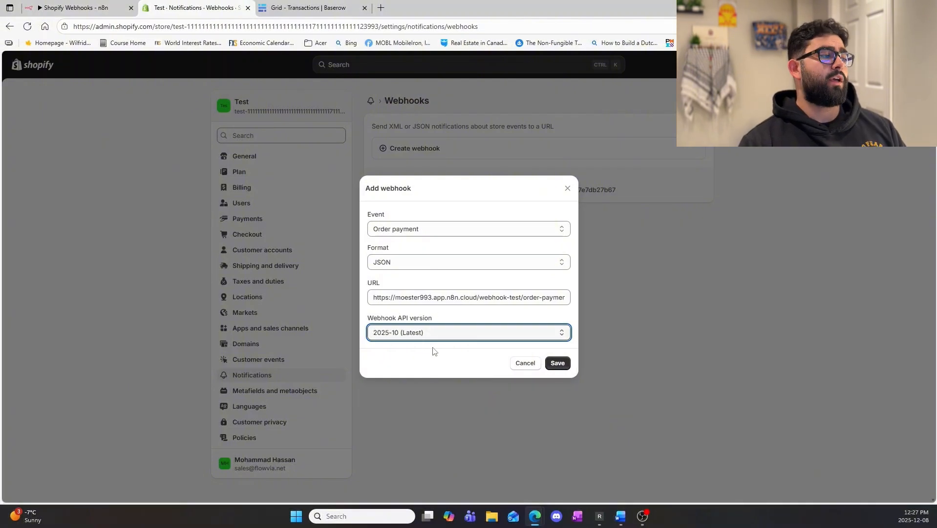
left_click(557, 362)
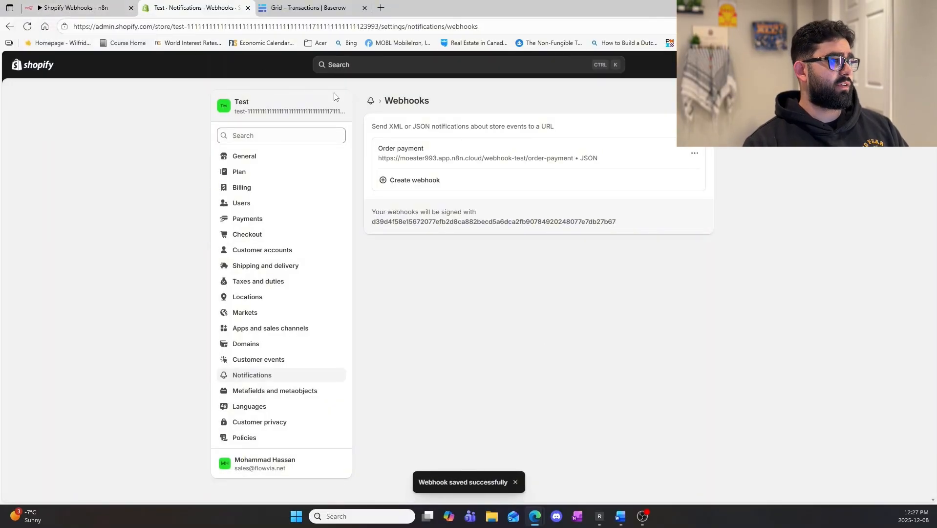
left_click(68, 7)
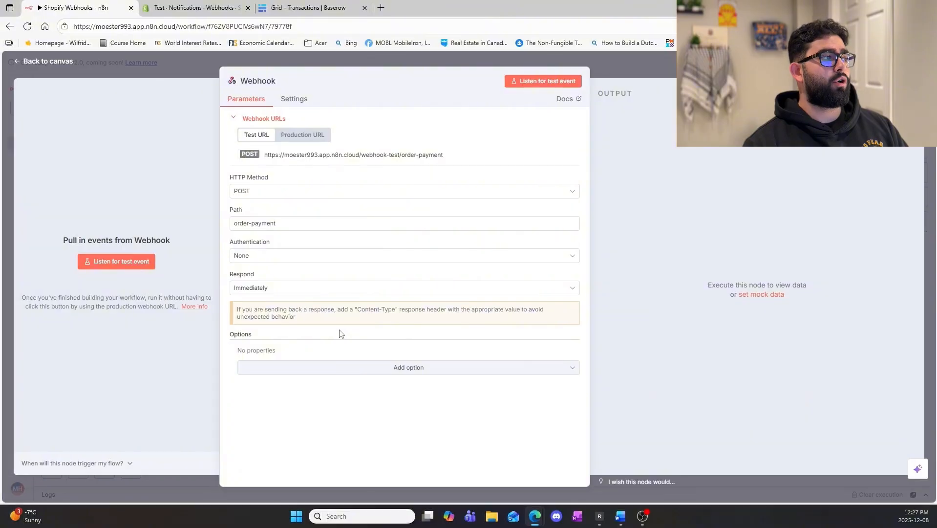
Make the Webhook node listen for a test event, send a test notification from Shopify's Order payment webhook, and return to n8n.
left_click(555, 84)
left_click(210, 7)
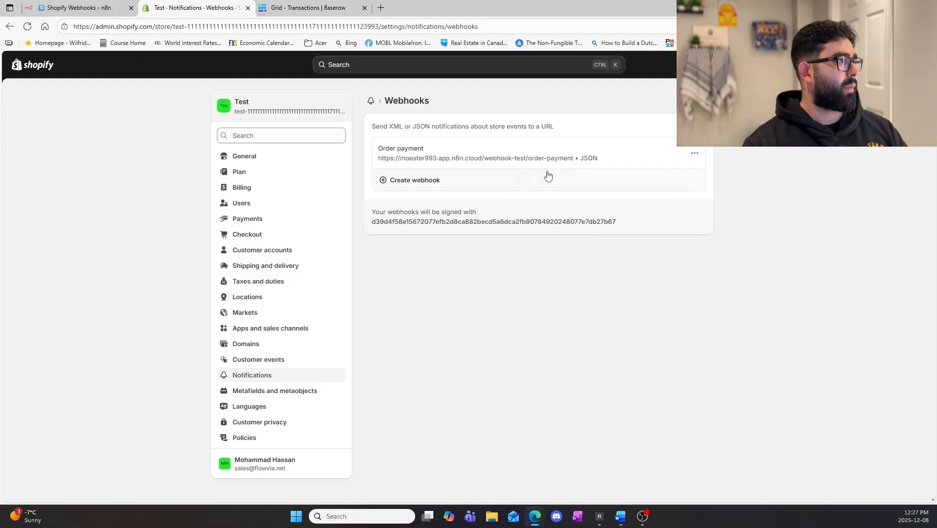
left_click(694, 153)
left_click(679, 190)
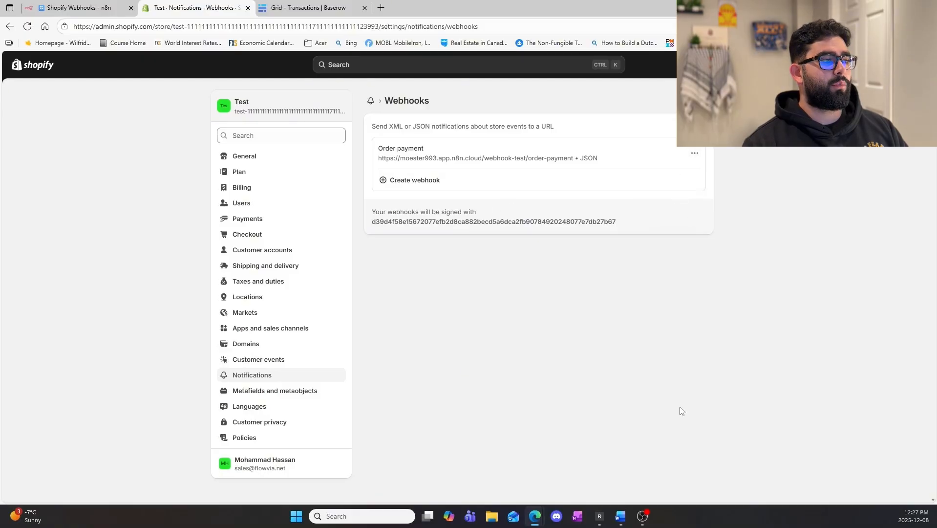
left_click(117, 8)
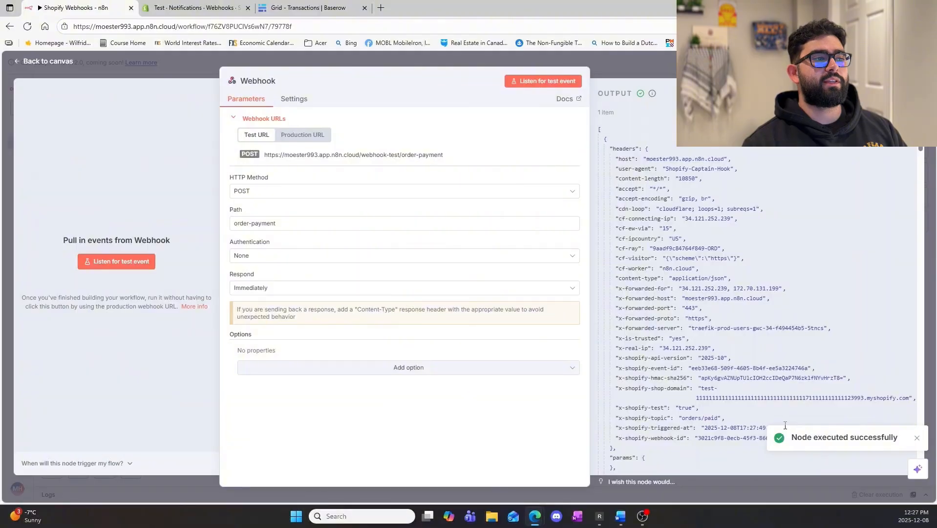
Look over the received order data and pin it as the Webhook node's output.
scroll(720, 326, "down", 5)
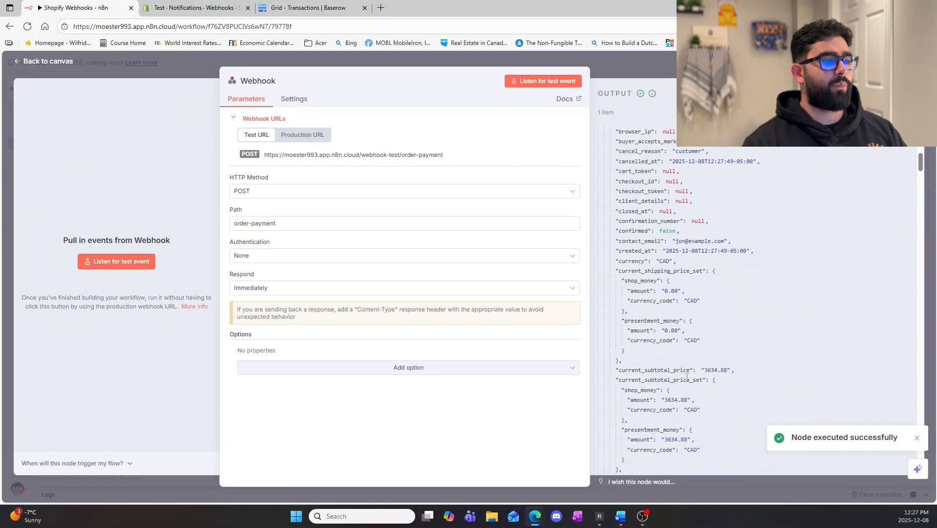
scroll(685, 365, "up", 5)
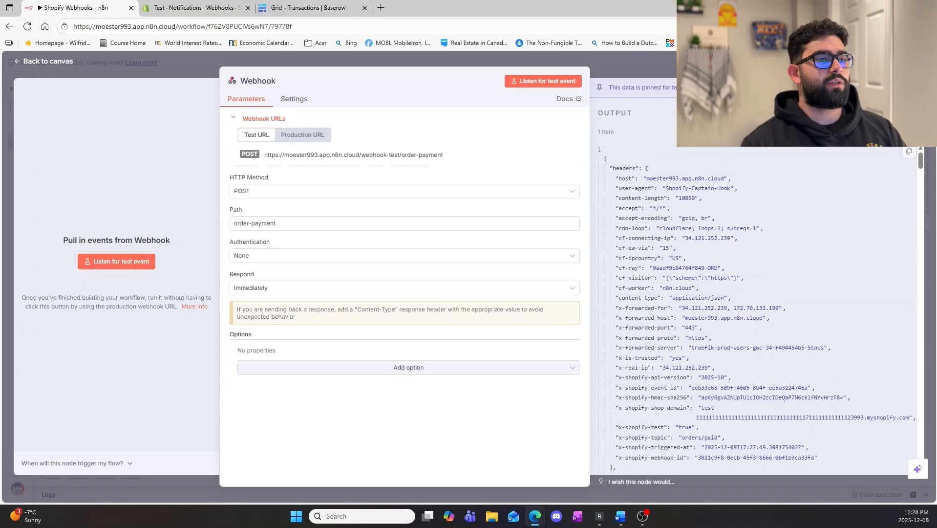
Examine the body of the pinned JSON output for the order's identifiers, contact, status, discount and price fields.
scroll(759, 307, "down", 4)
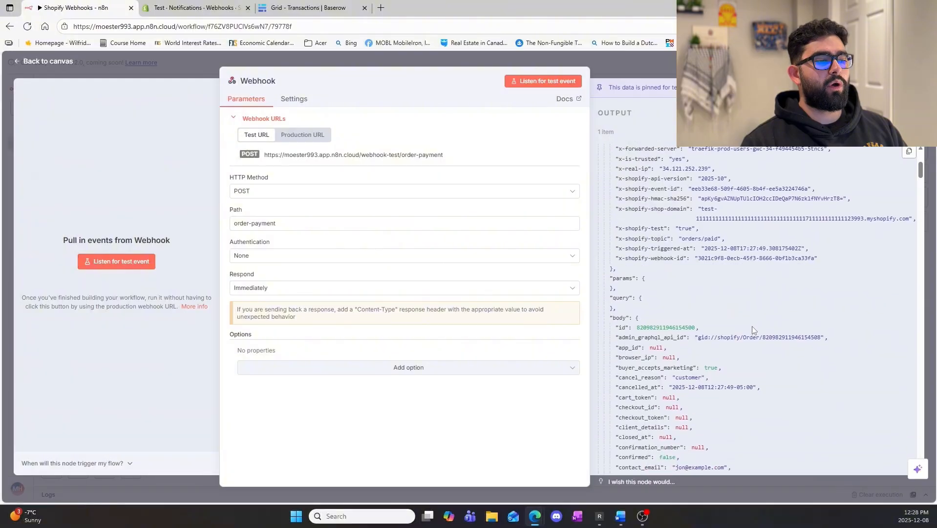
scroll(752, 326, "down", 2)
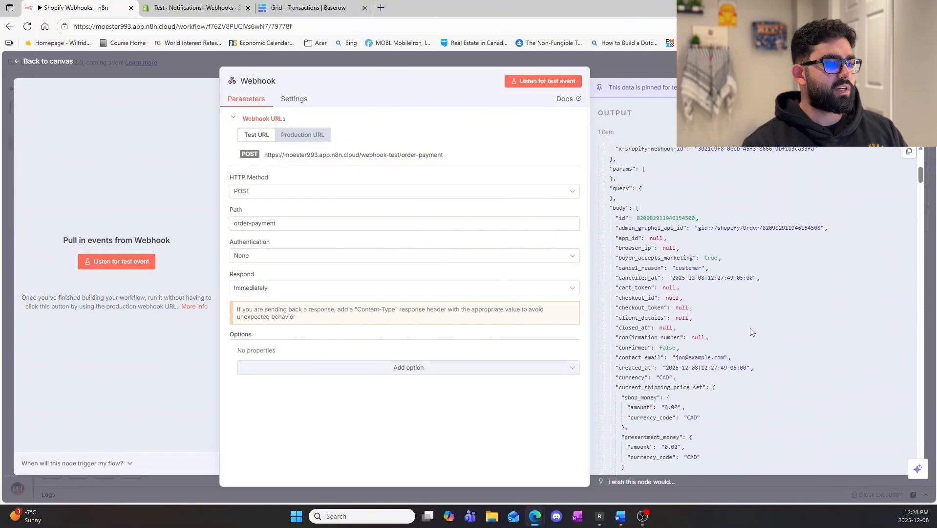
scroll(740, 329, "down", 1)
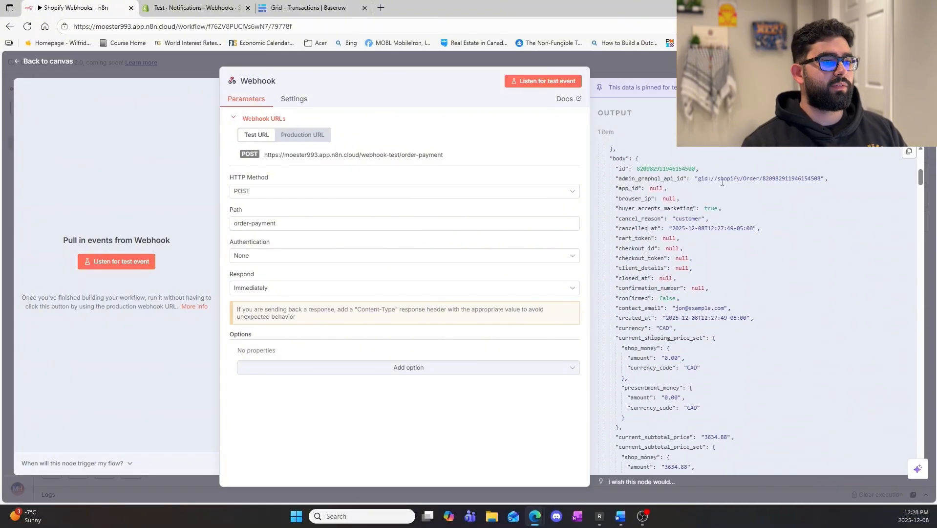
left_click_drag(723, 179, 743, 179)
left_click(739, 183)
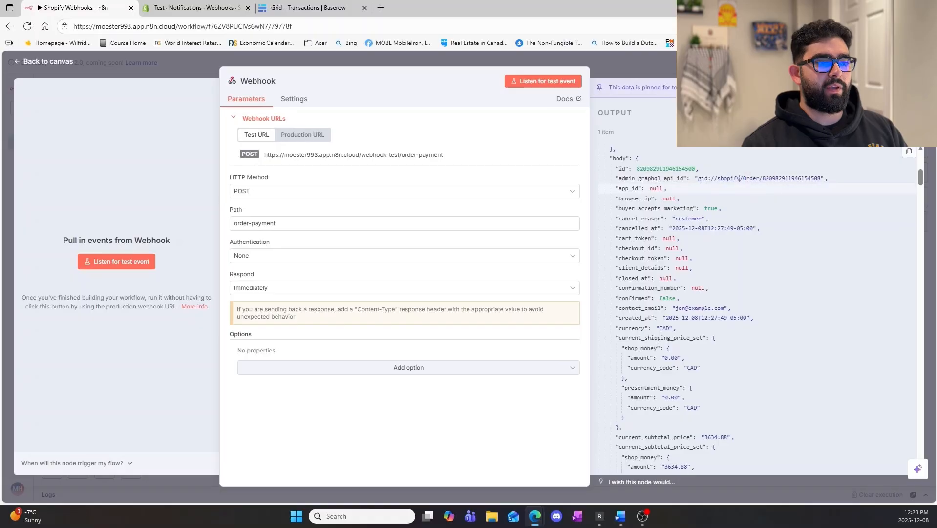
scroll(665, 225, "down", 2)
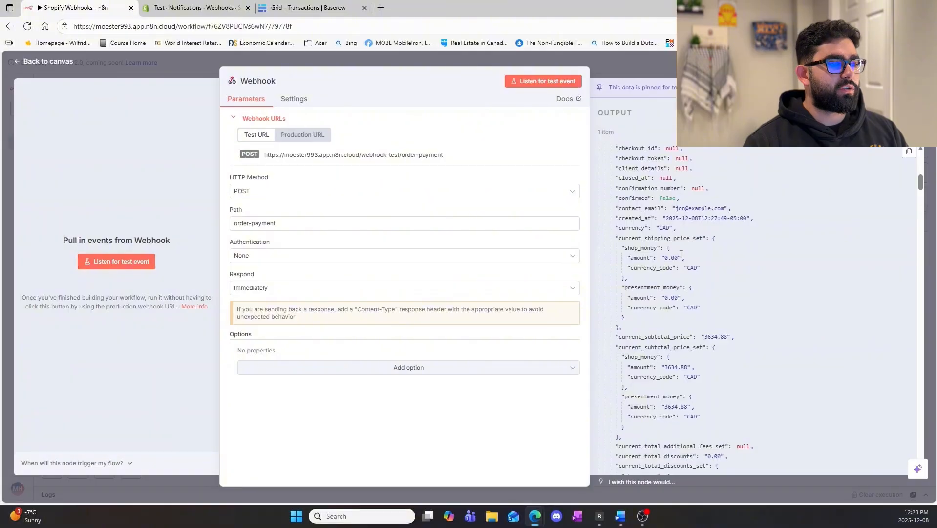
scroll(681, 259, "down", 1)
scroll(681, 260, "down", 2)
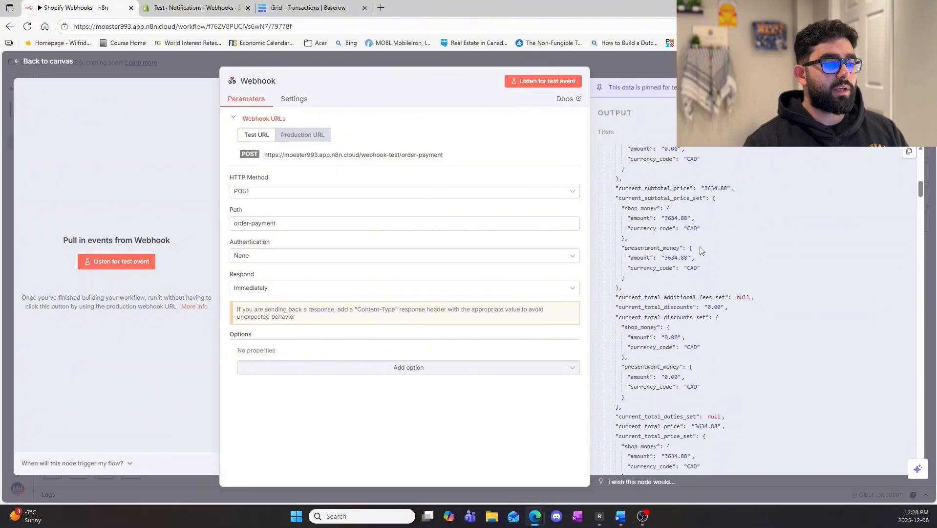
scroll(700, 247, "down", 9)
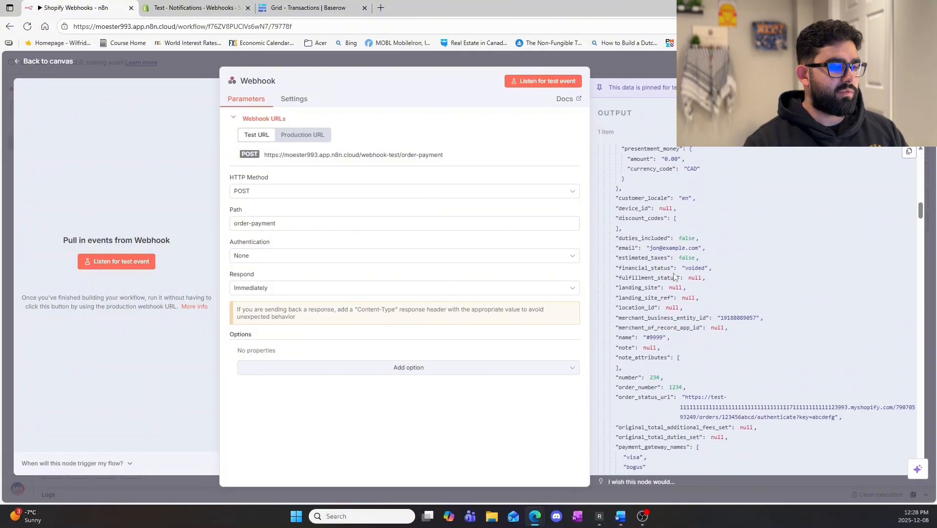
scroll(674, 276, "down", 9)
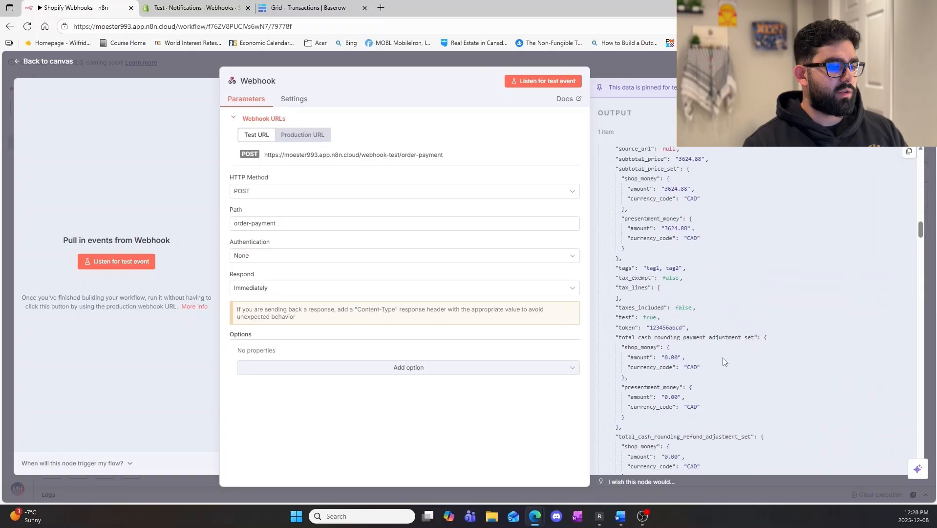
scroll(724, 362, "down", 6)
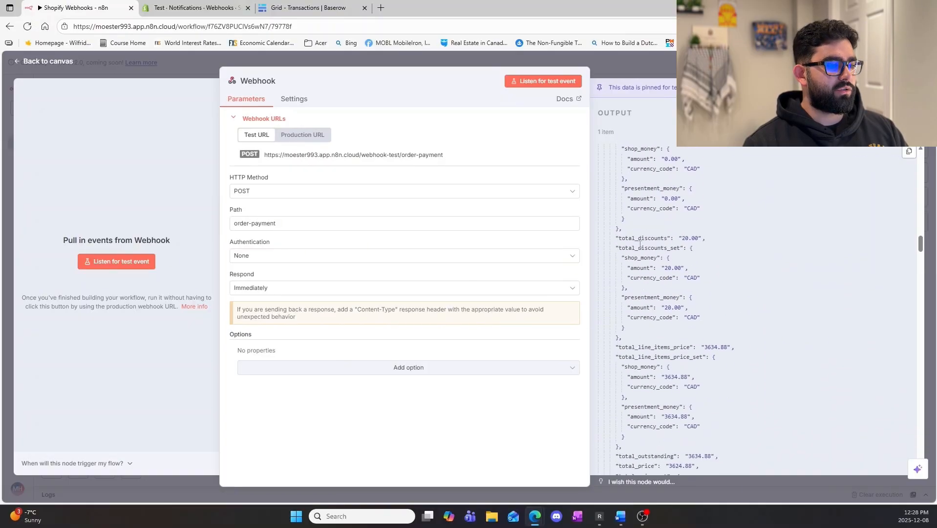
scroll(665, 287, "down", 5)
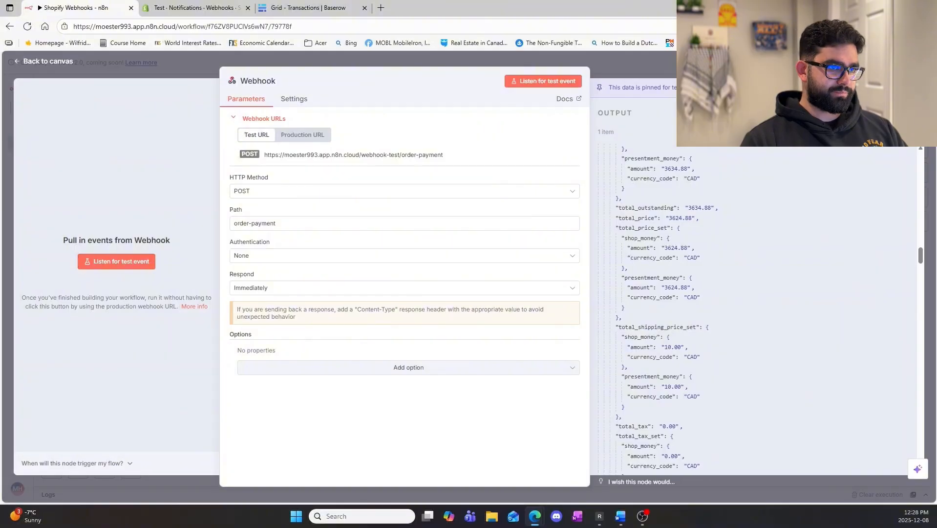
Show the Webhook output as a schema, review its order fields, and return to the canvas.
left_click(822, 113)
scroll(741, 273, "down", 15)
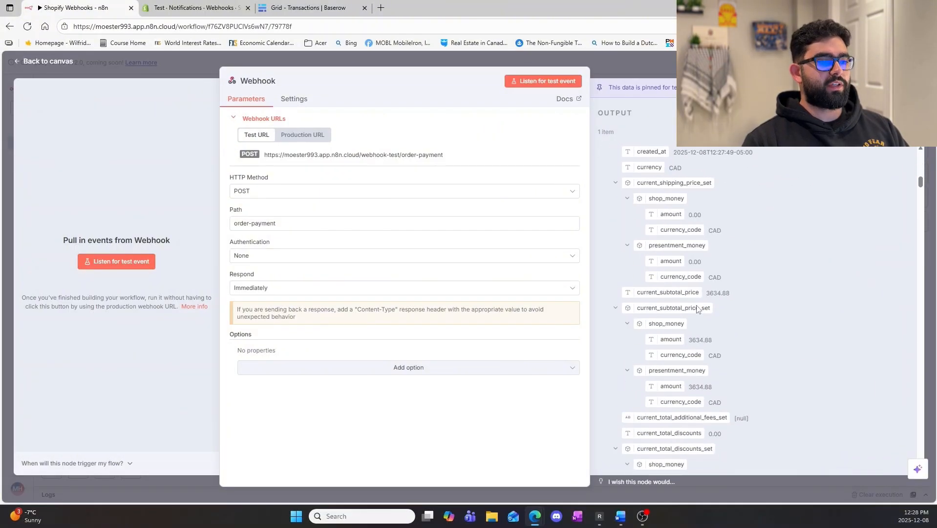
scroll(707, 356, "down", 8)
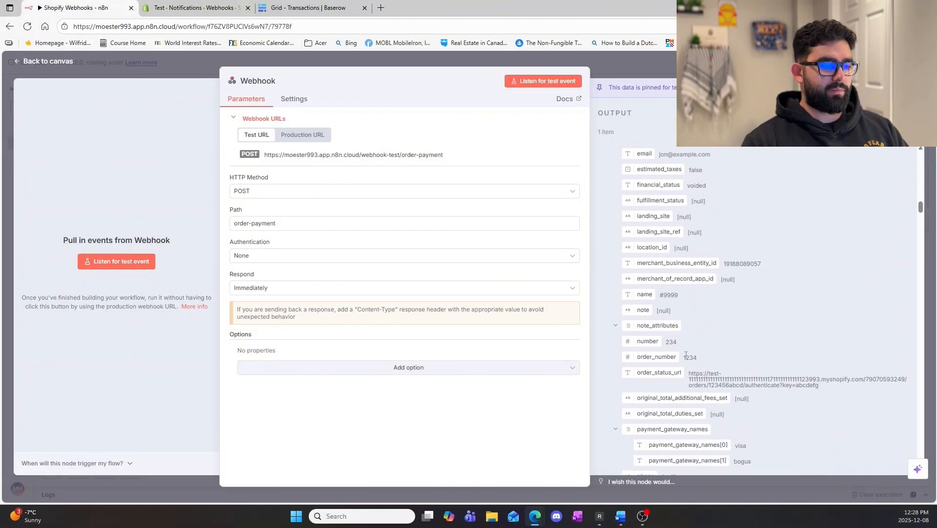
key("Escape")
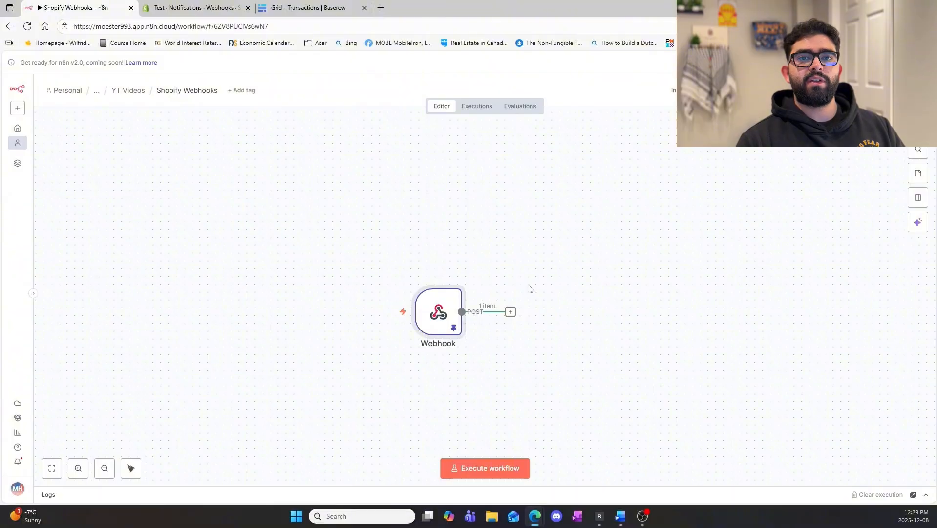
Look at the columns of the Transactions table in Baserow and return to the n8n workflow canvas.
left_click(512, 310)
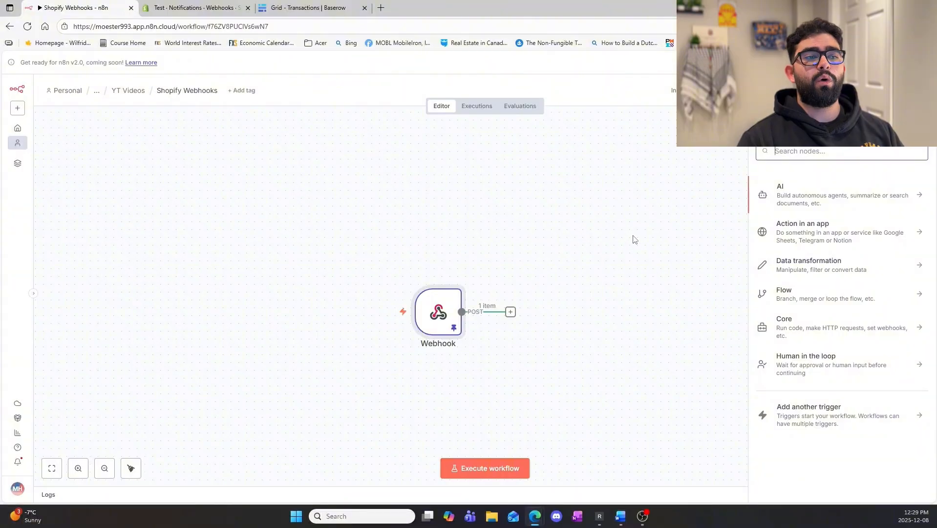
left_click(323, 12)
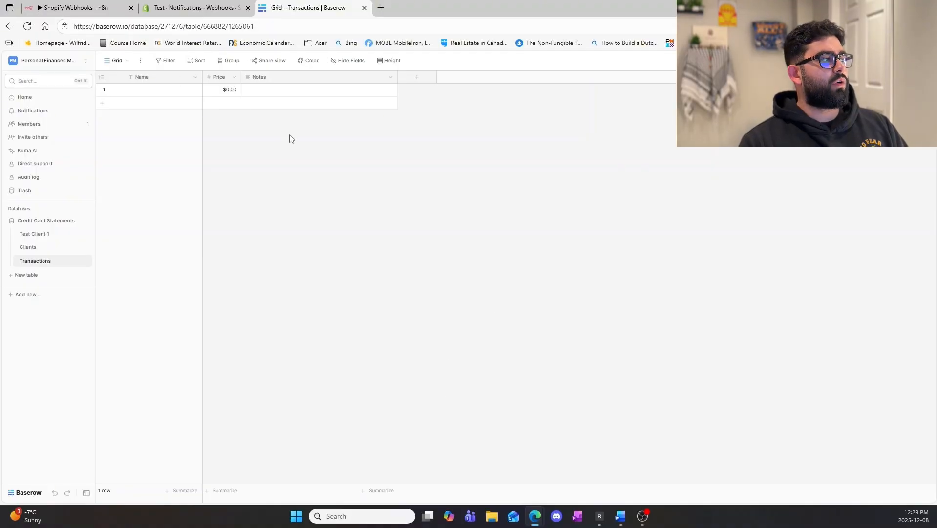
left_click(35, 5)
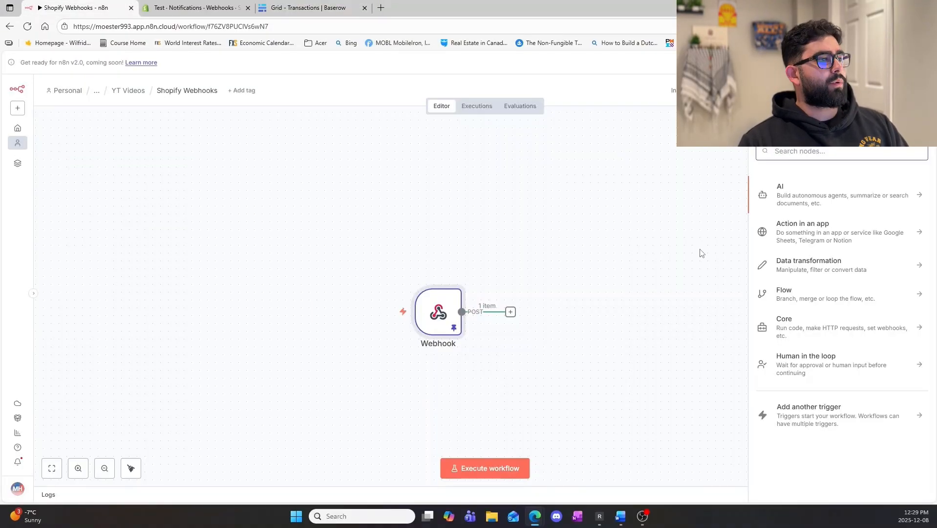
left_click(306, 7)
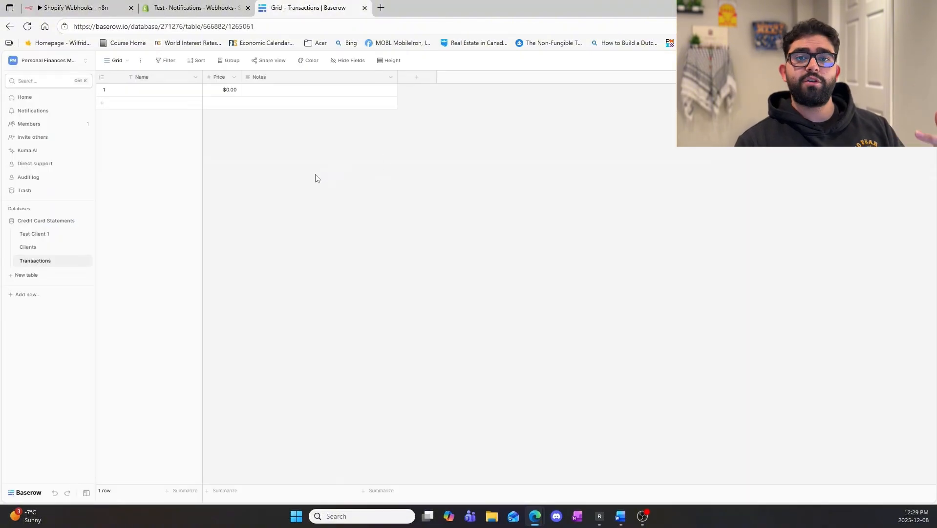
left_click(97, 3)
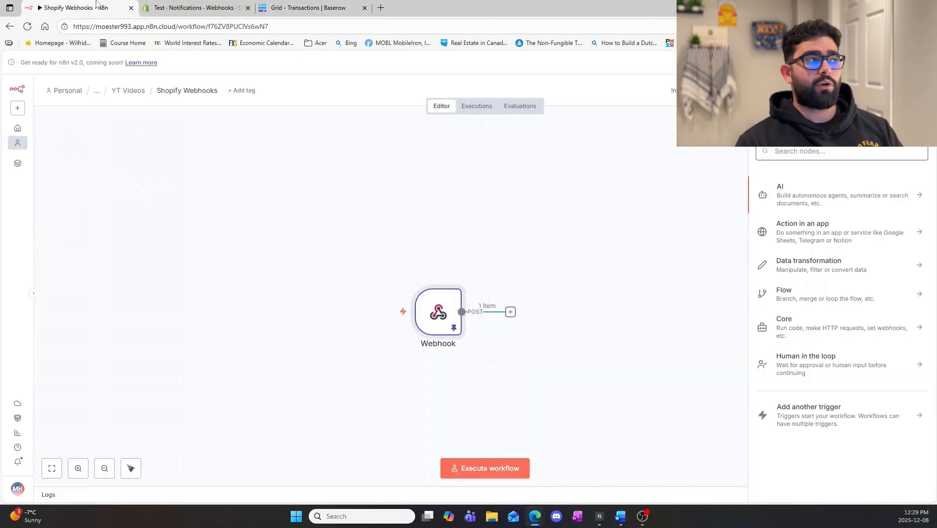
left_click(544, 339)
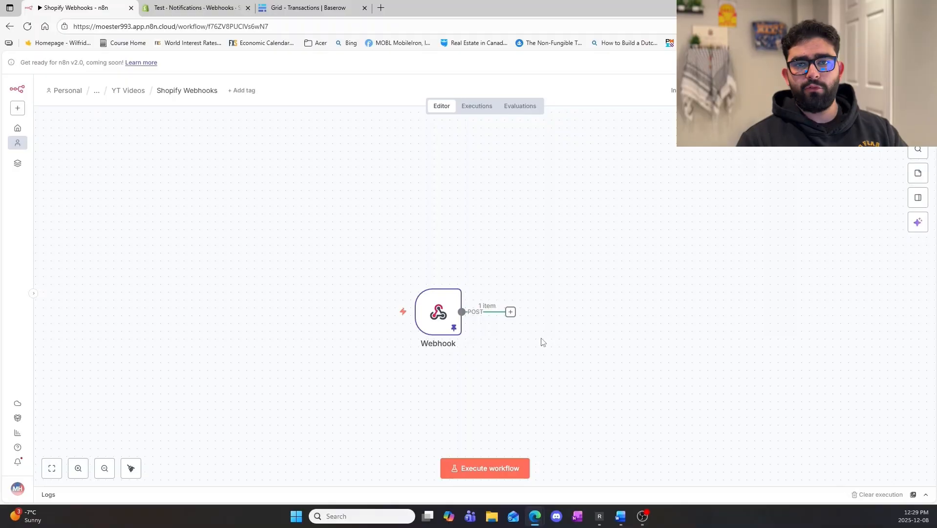
Add a Baserow node with the Create a row action after the Webhook node.
left_click(511, 312)
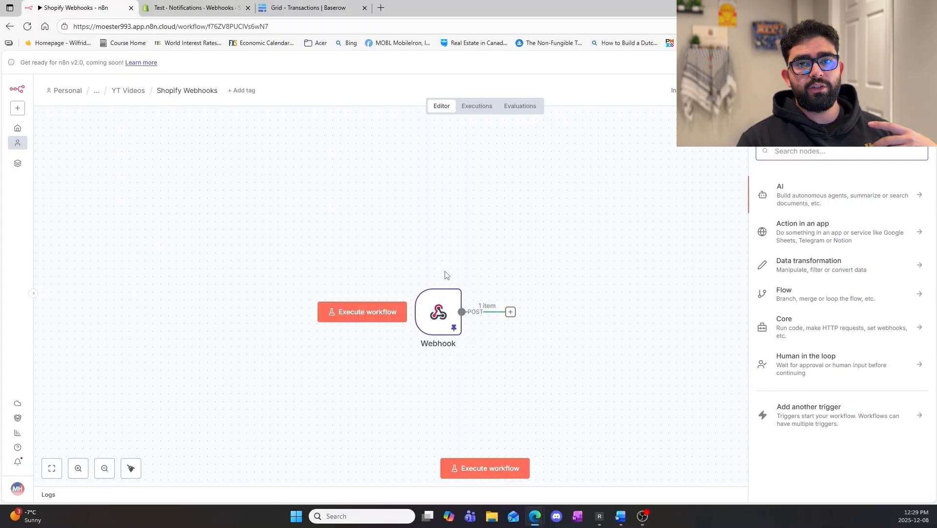
type("base")
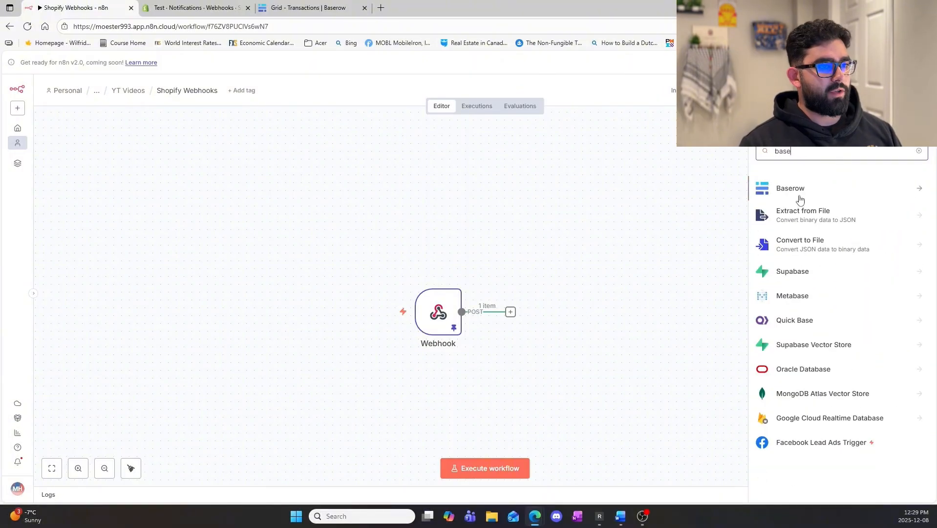
left_click(800, 194)
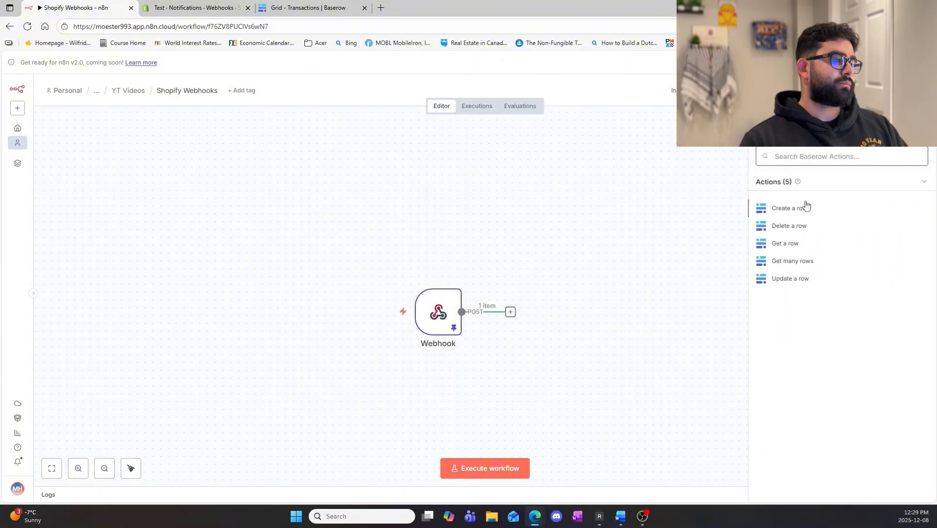
left_click(787, 208)
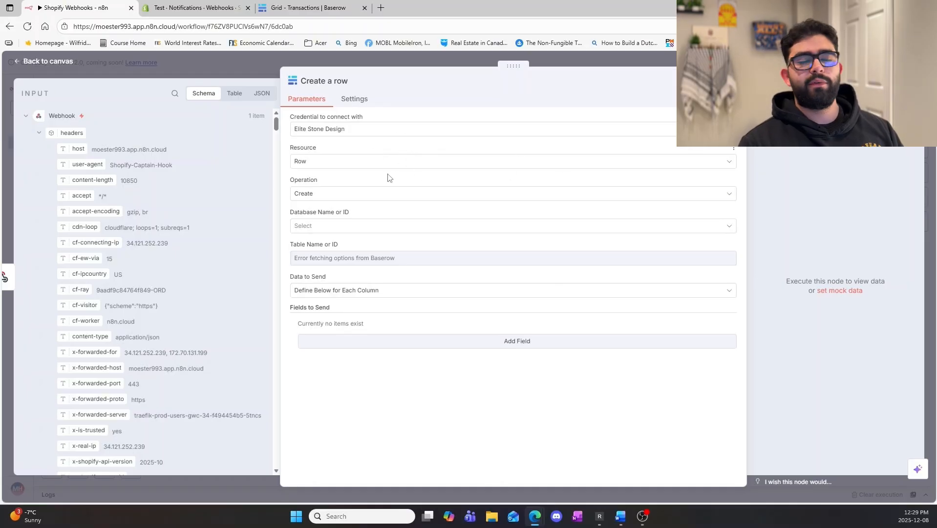
Set the Create a row node's database to Credit Card Statements and its table to Transactions.
left_click(352, 227)
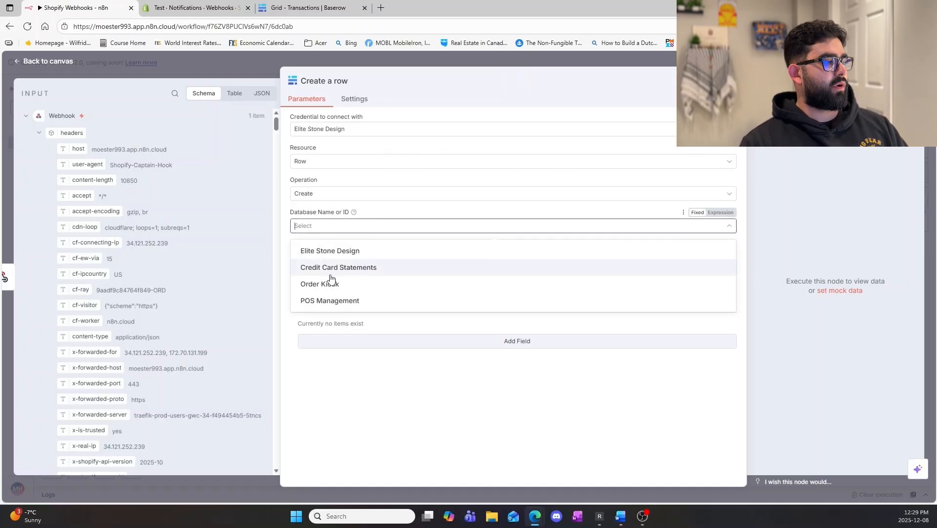
left_click(385, 268)
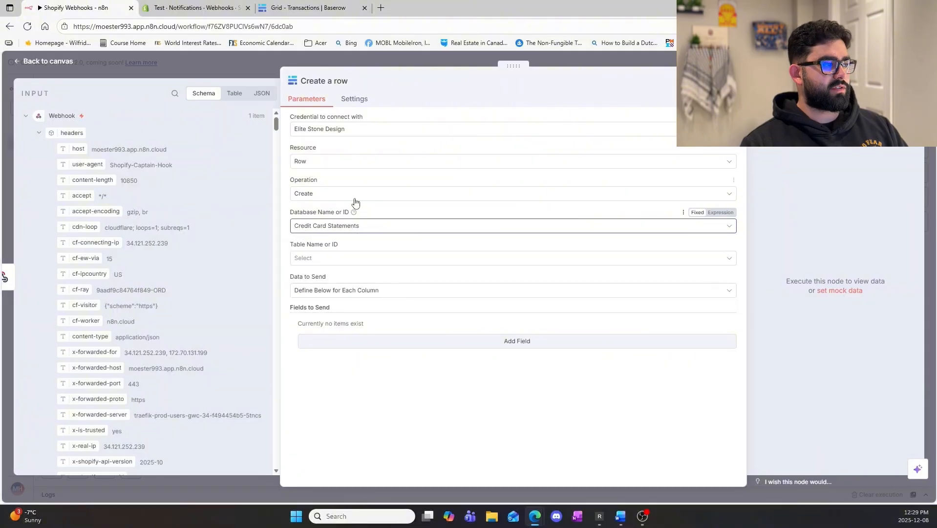
left_click(344, 259)
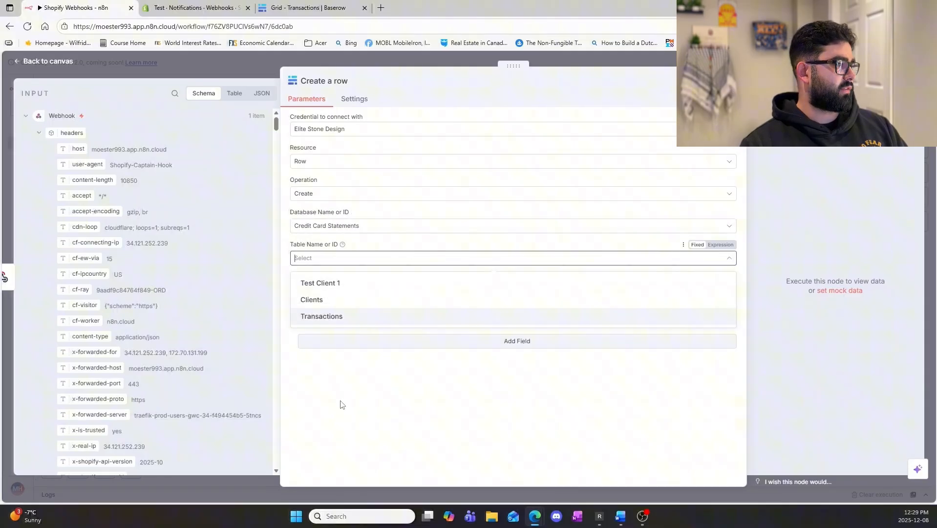
left_click(326, 319)
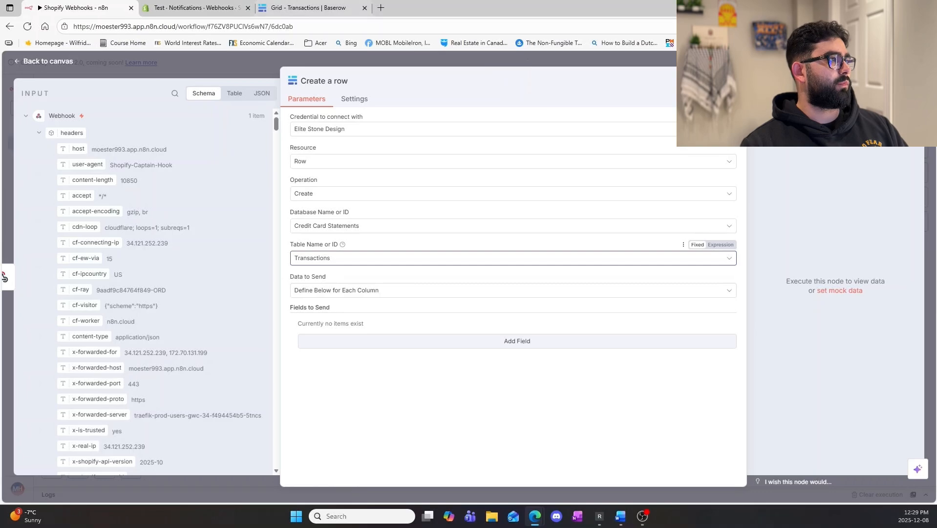
Move n8n into its own window and arrange it side by side with the Baserow Transactions table.
left_click_drag(81, 9, 59, 89)
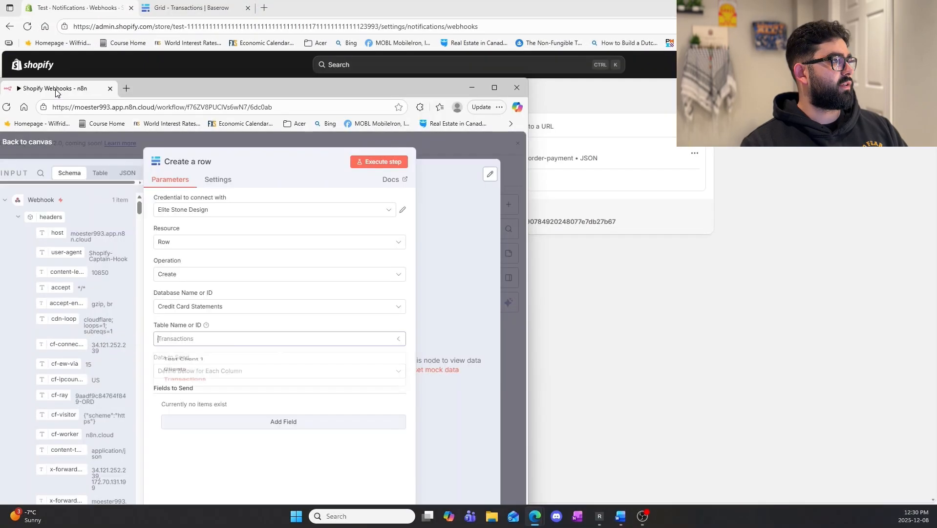
mouse_move(492, 88)
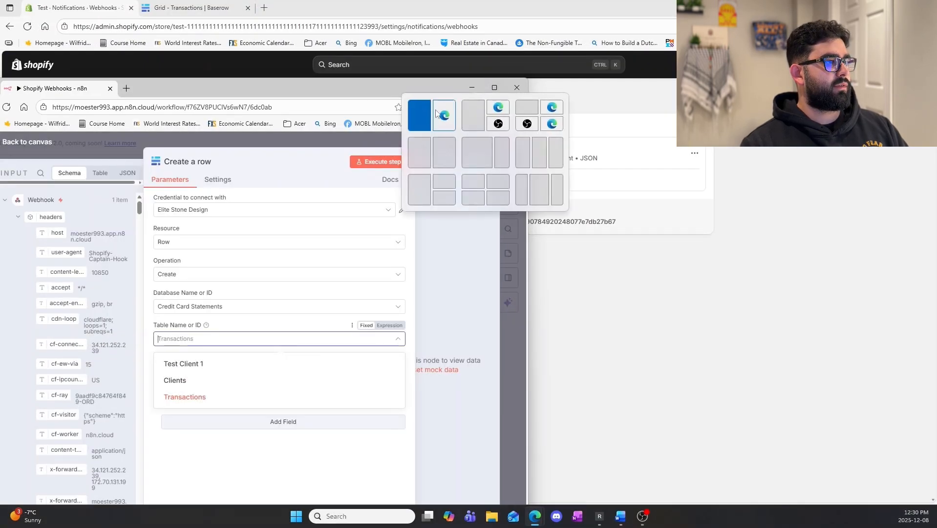
left_click(417, 116)
left_click(690, 256)
left_click(642, 11)
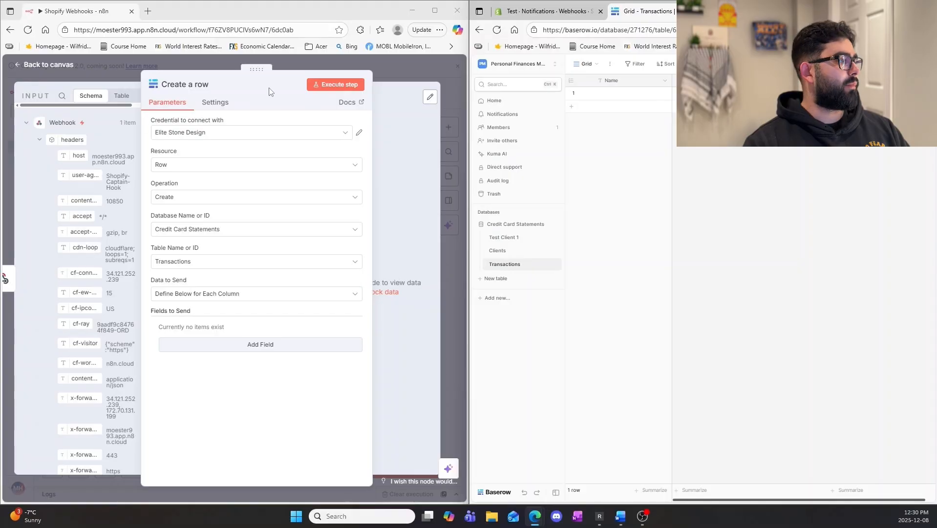
Review the webhook's input data and add a single line text column named Customer Email to the Baserow Transactions table.
left_click_drag(257, 69, 283, 70)
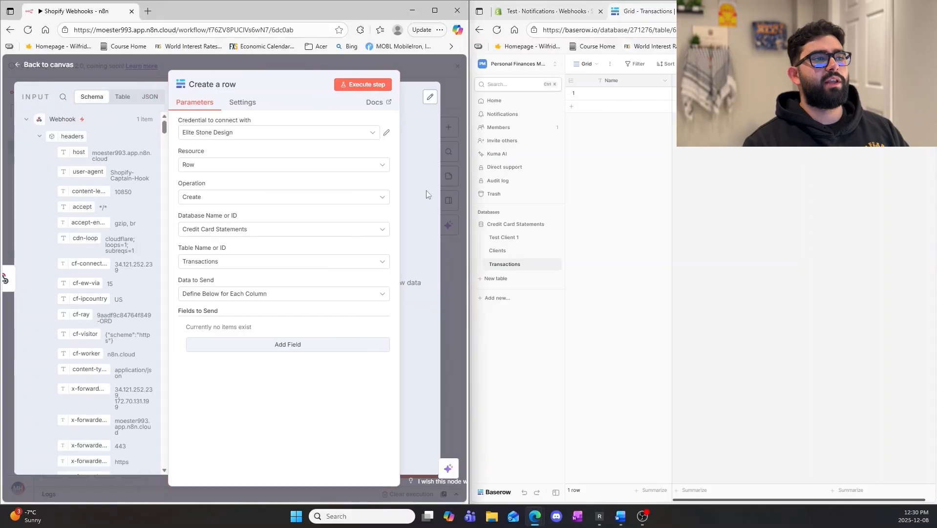
scroll(96, 308, "down", 5)
scroll(96, 308, "down", 10)
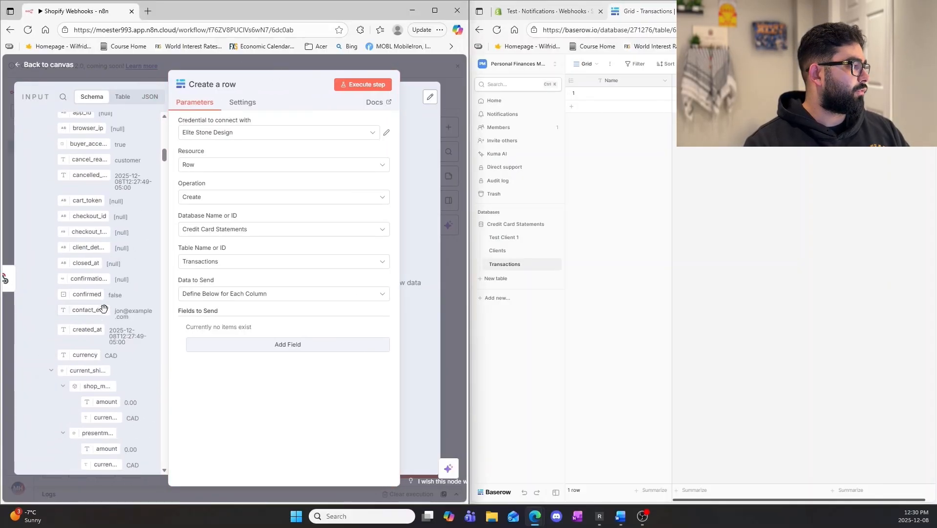
scroll(99, 314, "down", 8)
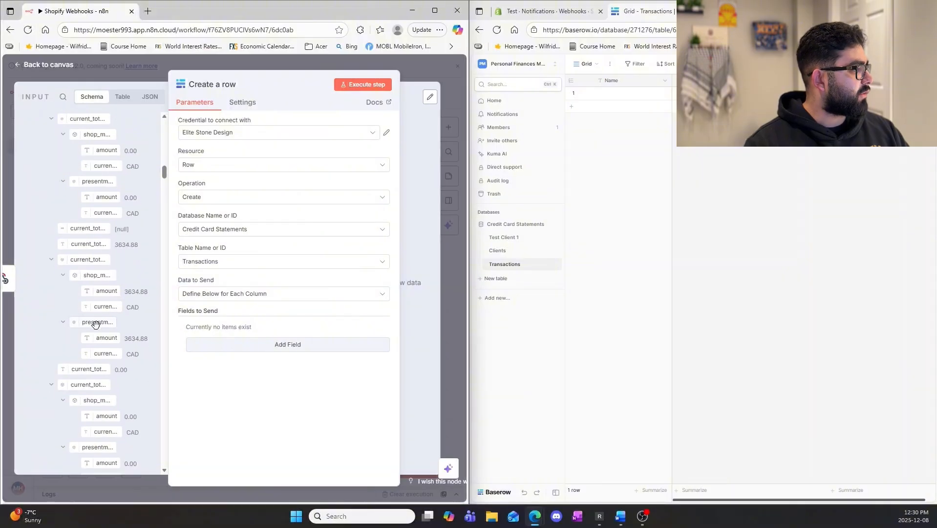
scroll(91, 335, "down", 2)
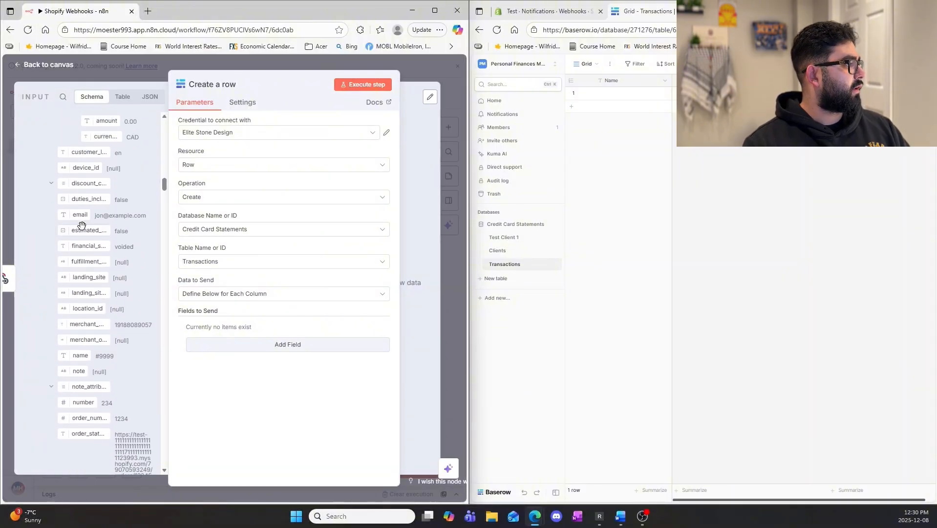
left_click(886, 80)
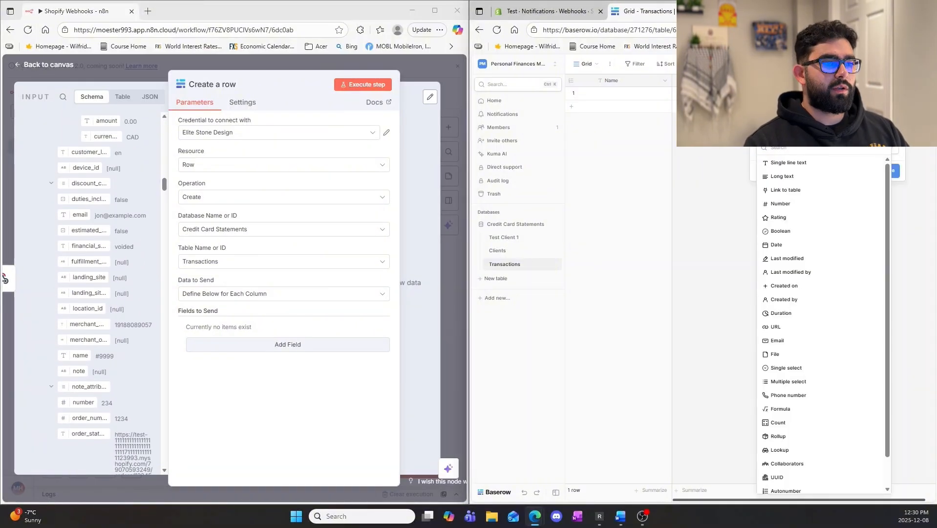
left_click(797, 163)
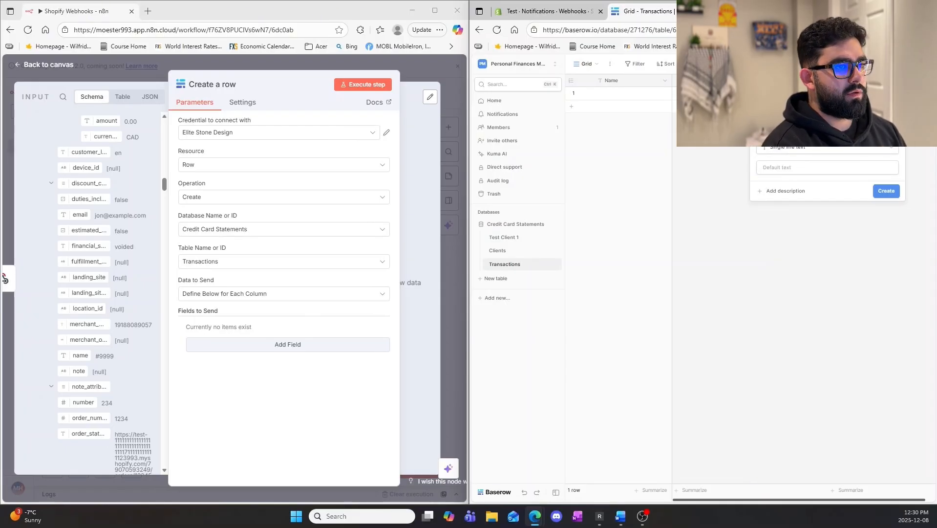
left_click(888, 192)
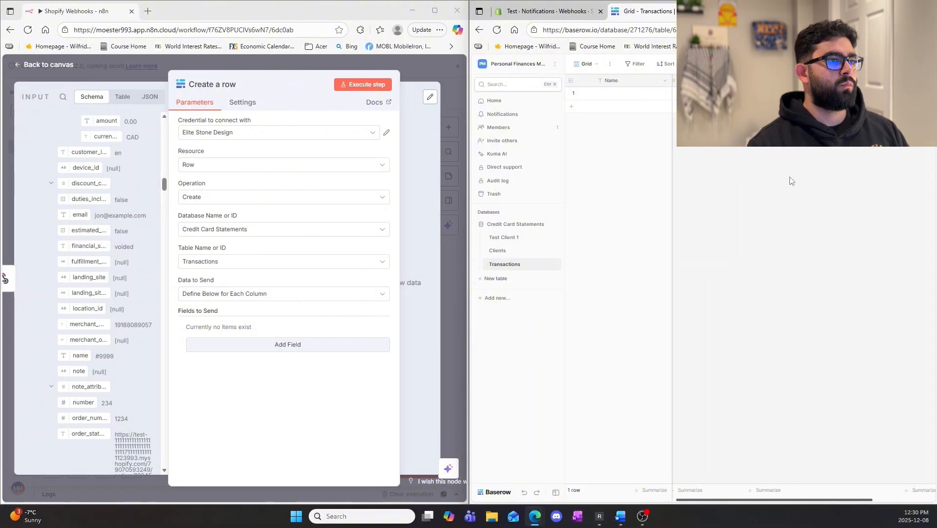
left_click_drag(727, 500, 706, 502)
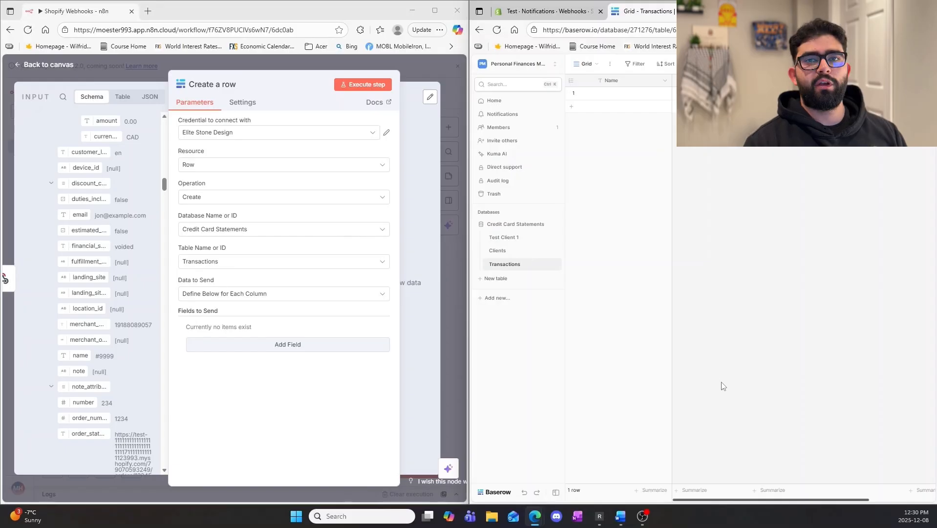
Rename the Transactions table's Name column as Order ID, keeping it as single line text.
scroll(143, 378, "down", 3)
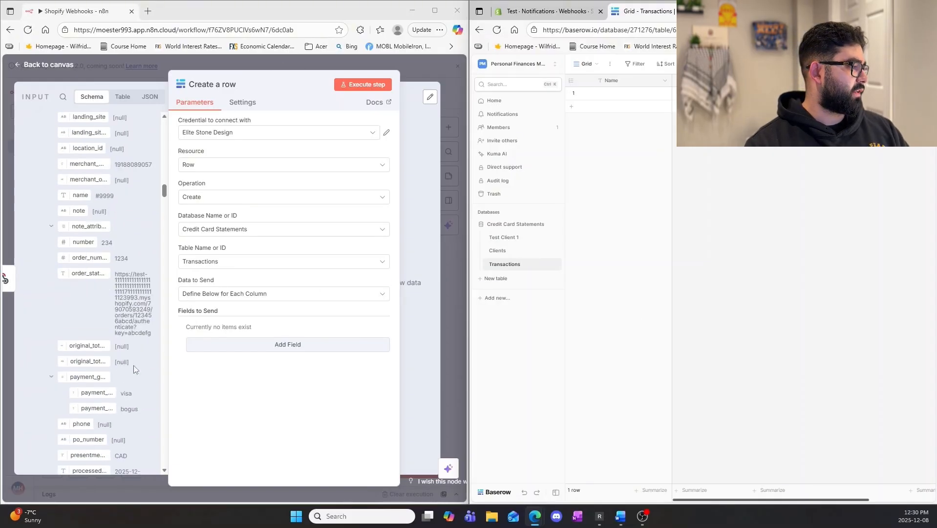
scroll(132, 366, "down", 4)
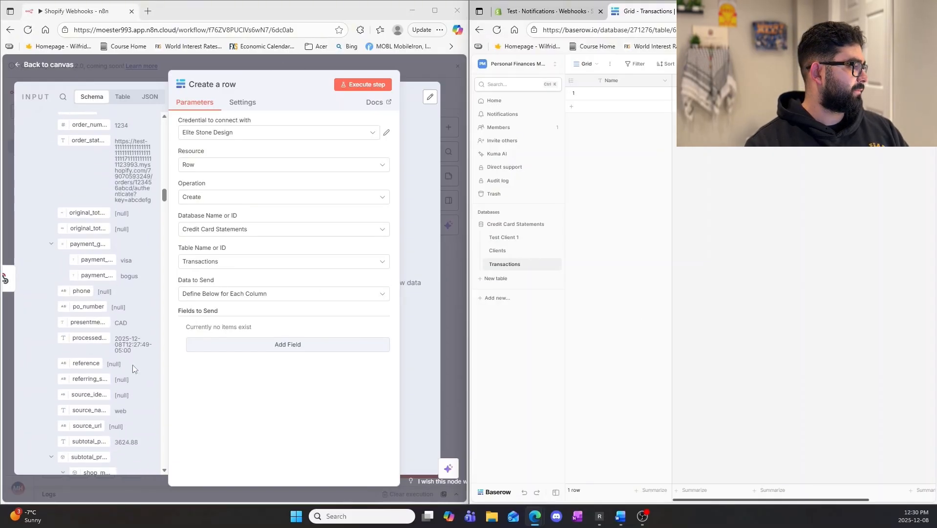
left_click(665, 81)
left_click(646, 106)
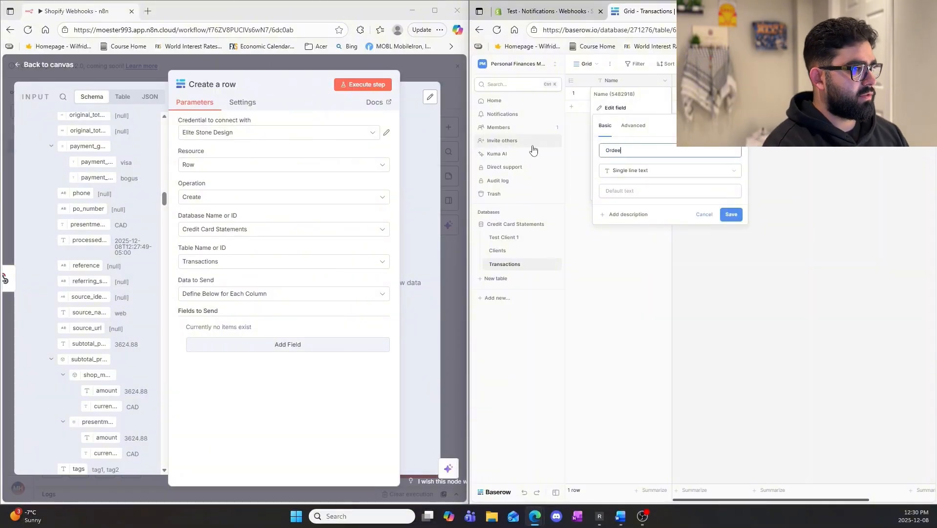
type("Order ID")
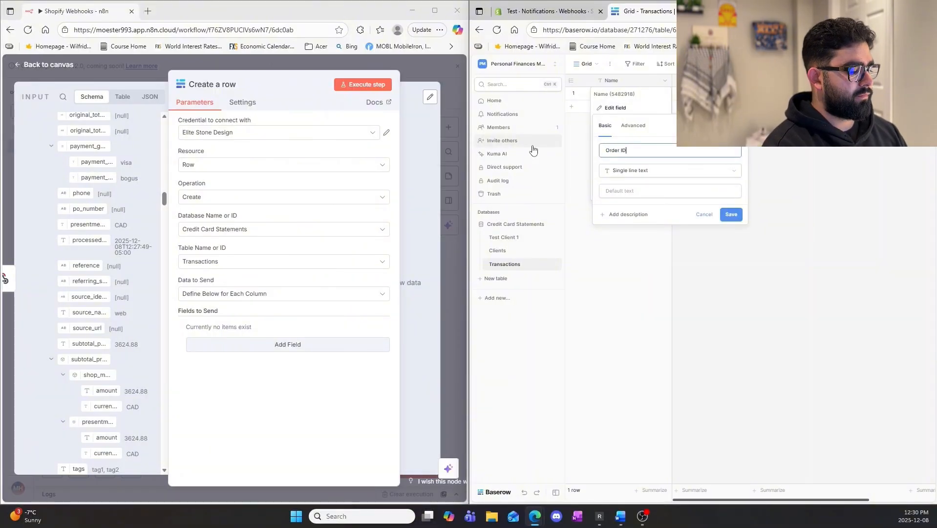
left_click(731, 215)
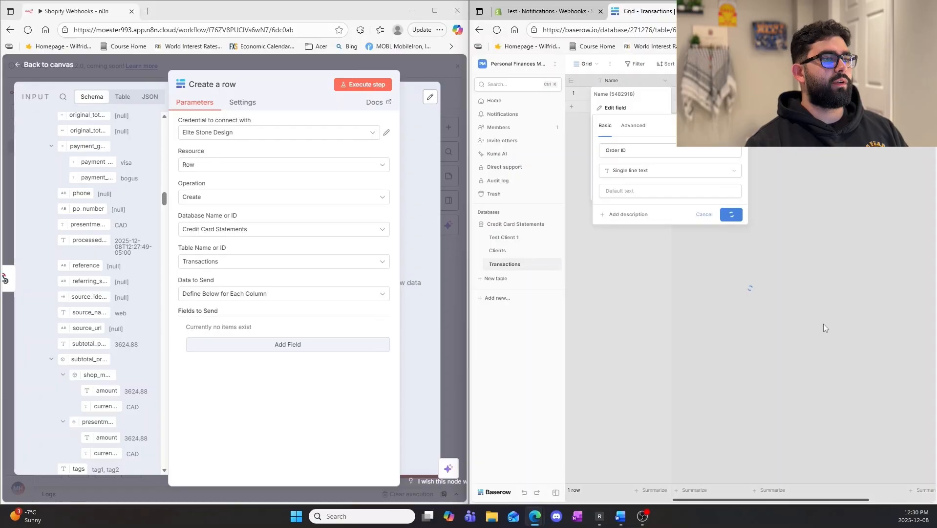
Add Order ID and Price as fields to send in the n8n Create a row node.
left_click_drag(284, 69, 289, 69)
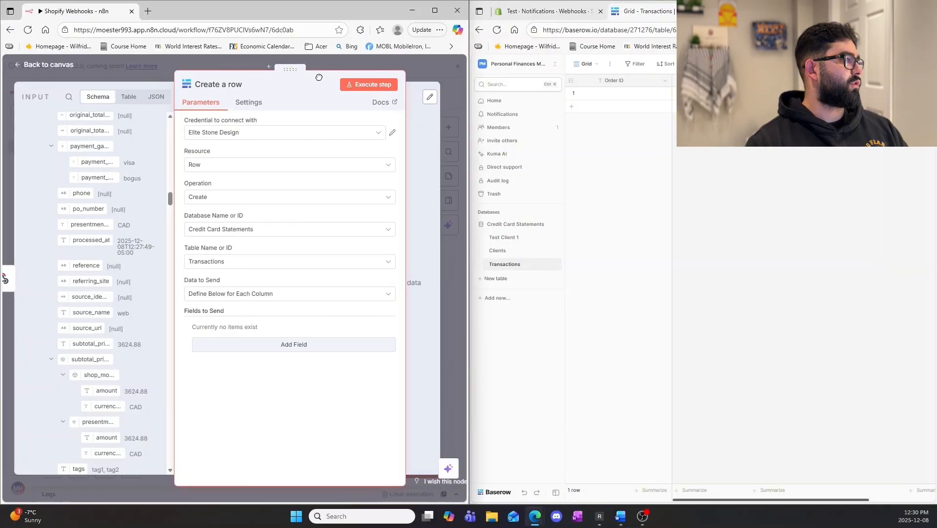
left_click(304, 344)
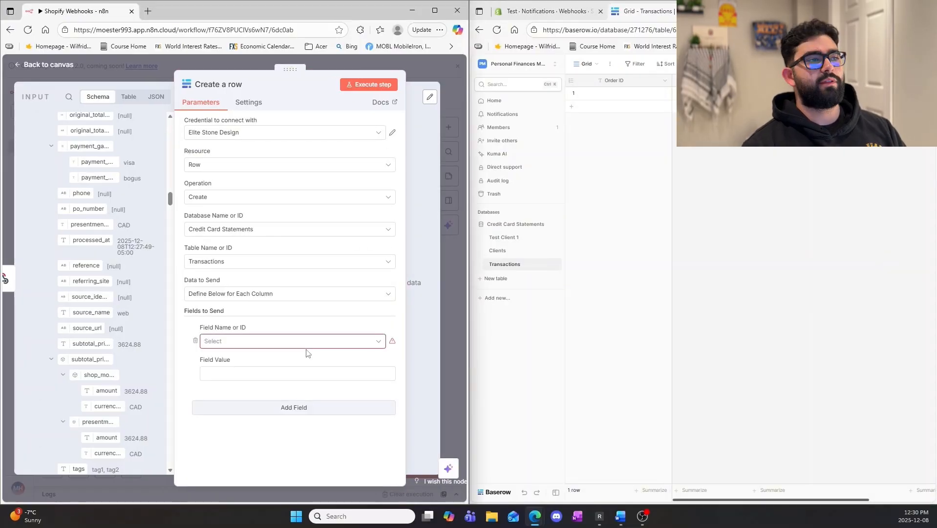
left_click(278, 365)
left_click(266, 407)
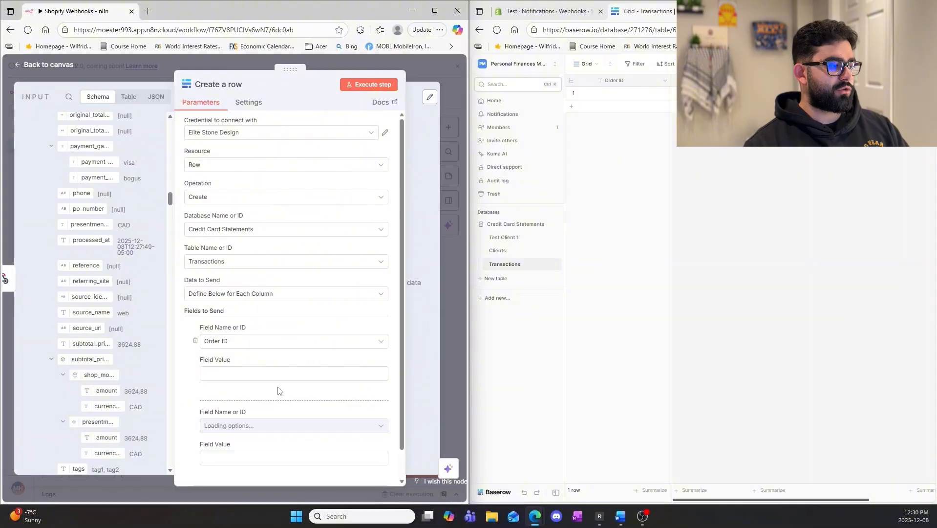
scroll(272, 397, "down", 1)
left_click(272, 397)
left_click(267, 447)
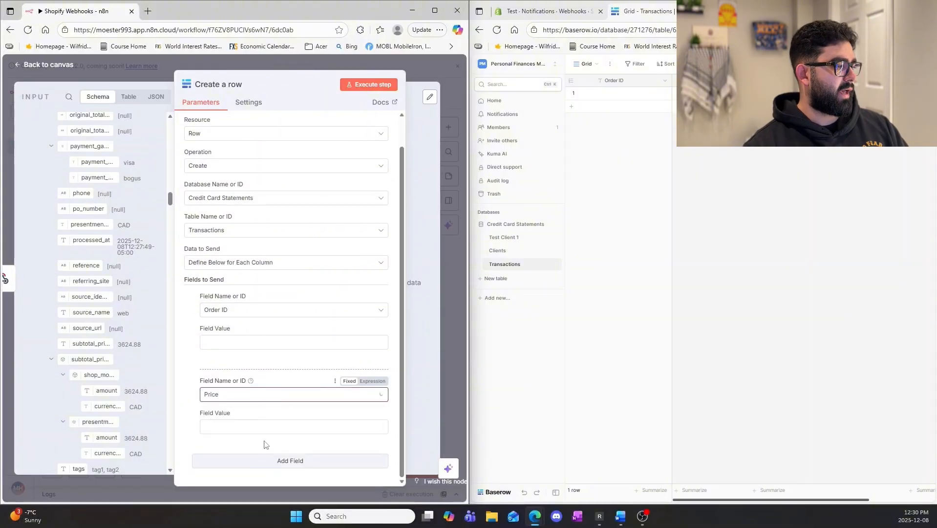
Add Customer Email as a third field to send in the Create a row node.
left_click(275, 460)
scroll(272, 397, "down", 2)
left_click(268, 394)
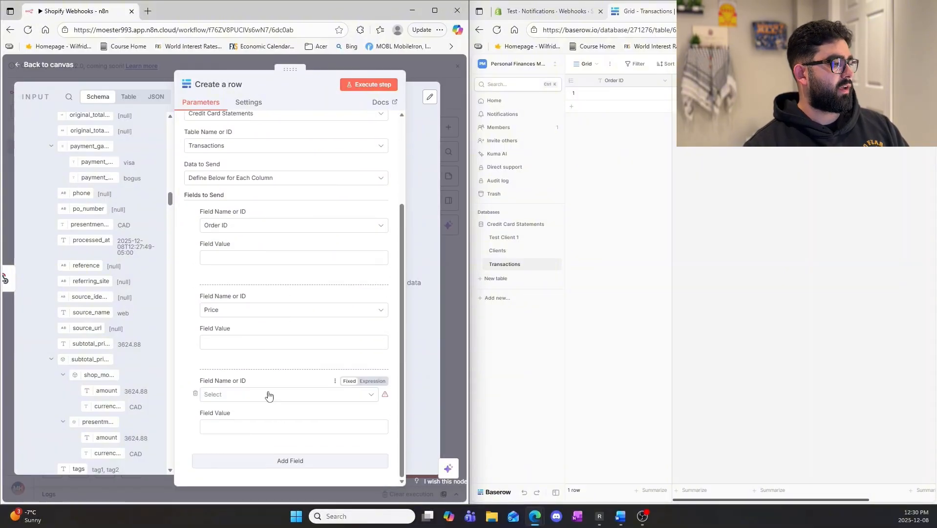
left_click(246, 467)
Map the webhook body's id to the Order ID field value as {{ $json.body.id }}.
scroll(270, 427, "up", 3)
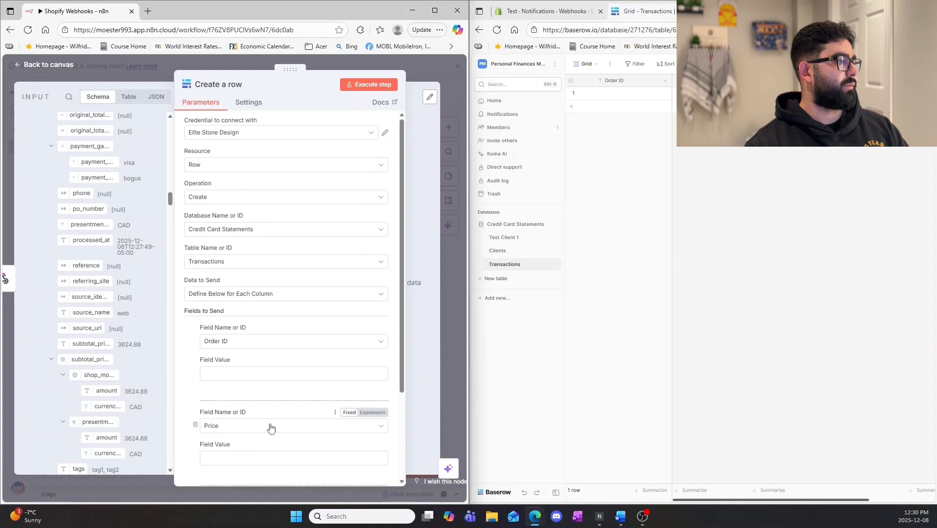
scroll(86, 283, "up", 3)
scroll(86, 283, "up", 10)
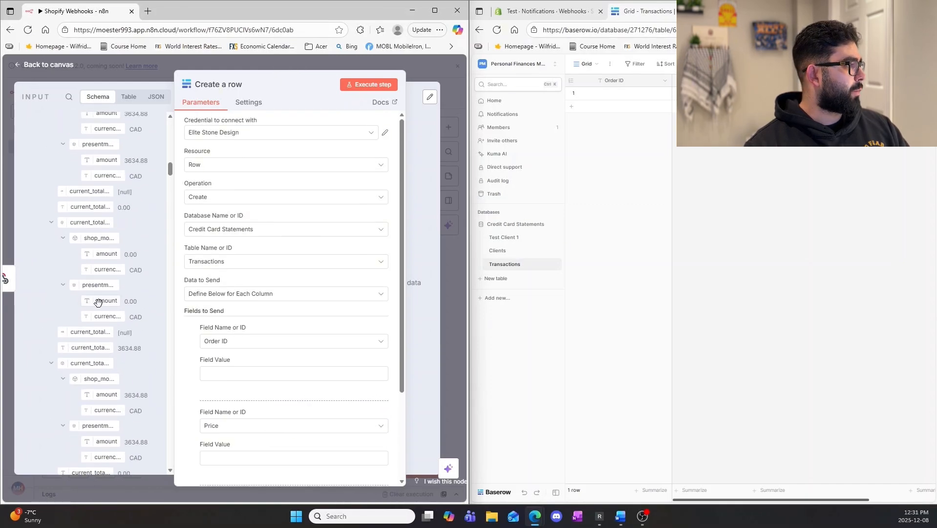
scroll(98, 308, "up", 8)
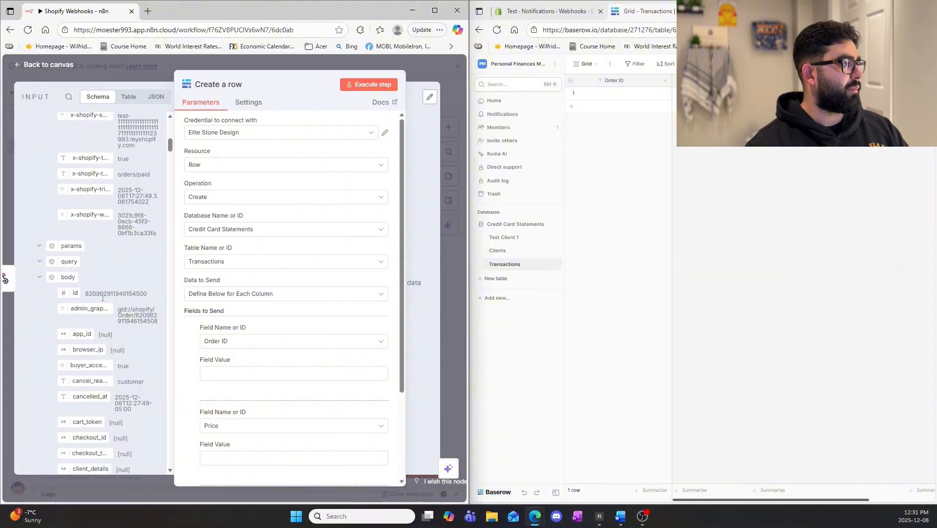
left_click_drag(73, 293, 249, 374)
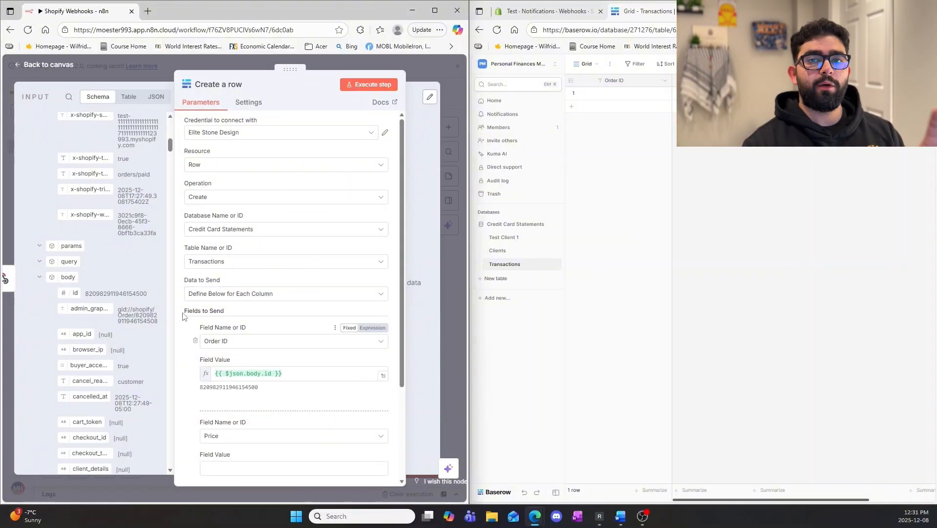
Map the webhook body's contact_email to the Customer Email field value as {{ $json.body.contact_email }}.
scroll(138, 331, "down", 2)
scroll(136, 332, "down", 3)
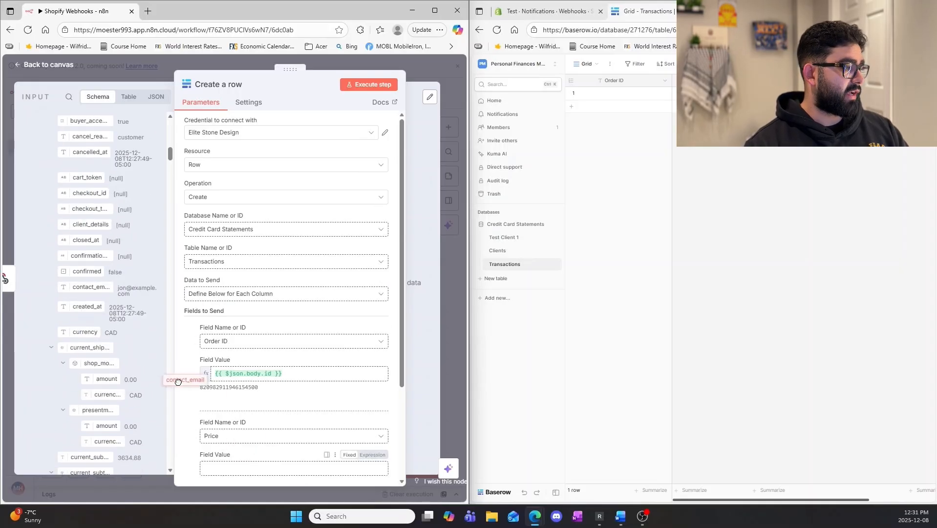
scroll(179, 316, "down", 3)
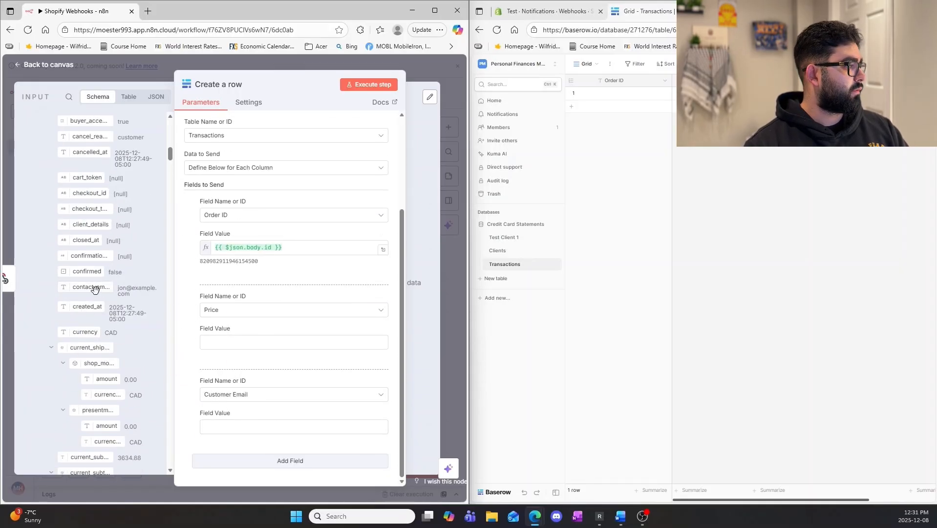
left_click_drag(93, 290, 226, 428)
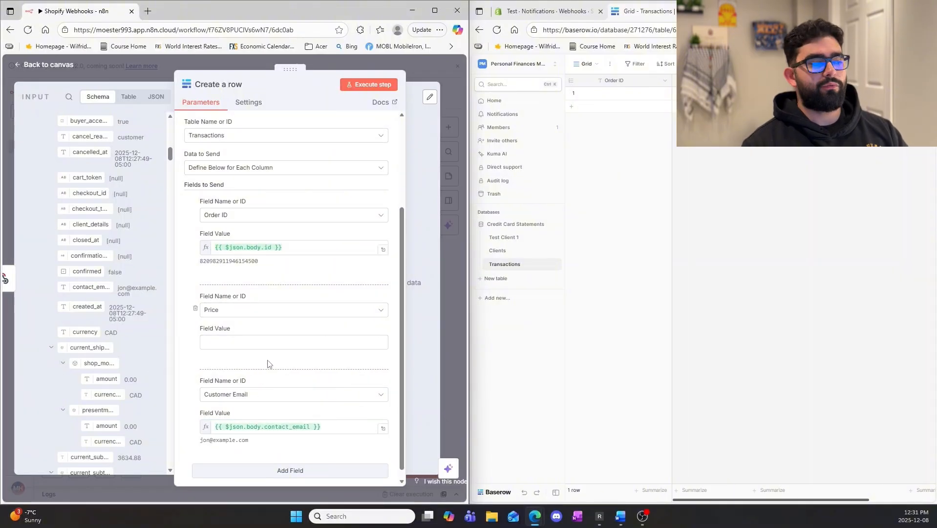
Map the webhook body's current_subtotal_price to the Price field value as {{ $json.body.current_subtotal_price }}.
scroll(108, 372, "down", 5)
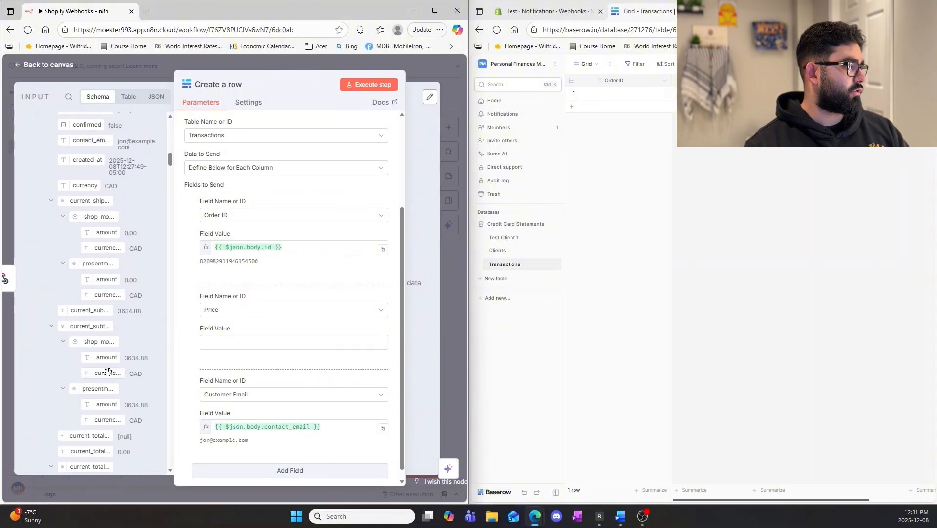
scroll(107, 372, "down", 3)
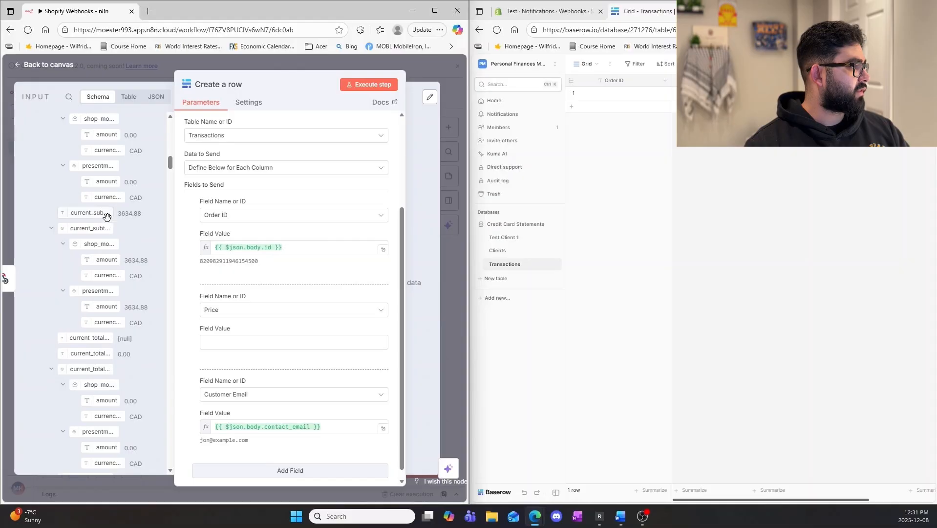
left_click_drag(106, 216, 281, 345)
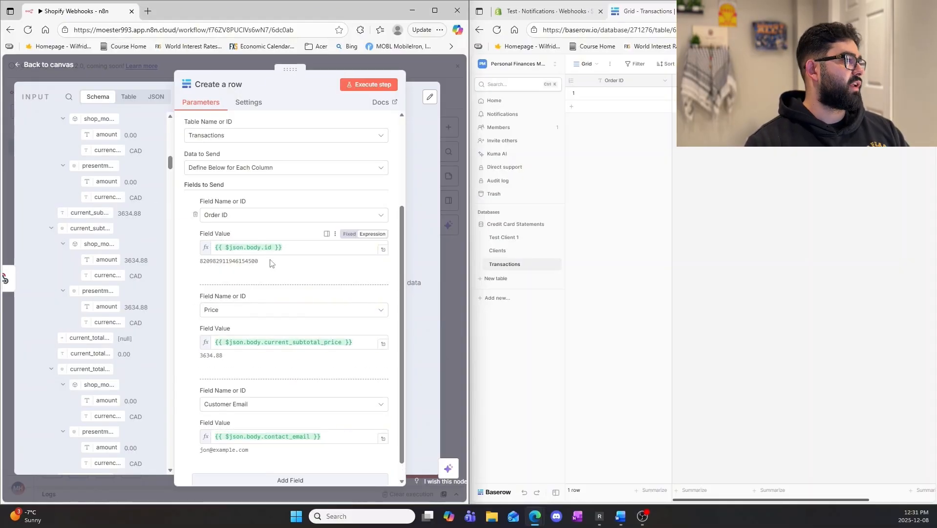
Execute the Create a row node and check the new row in the Baserow Transactions table.
scroll(272, 261, "up", 3)
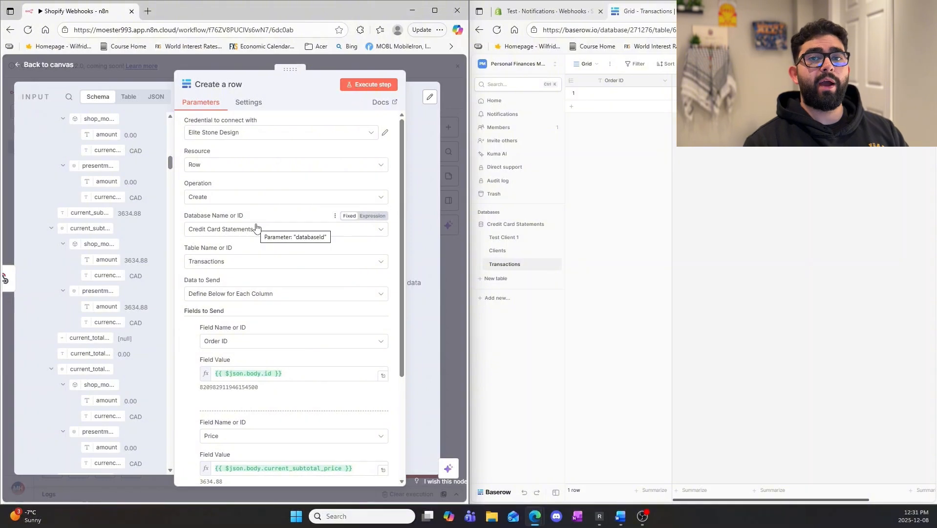
left_click(374, 88)
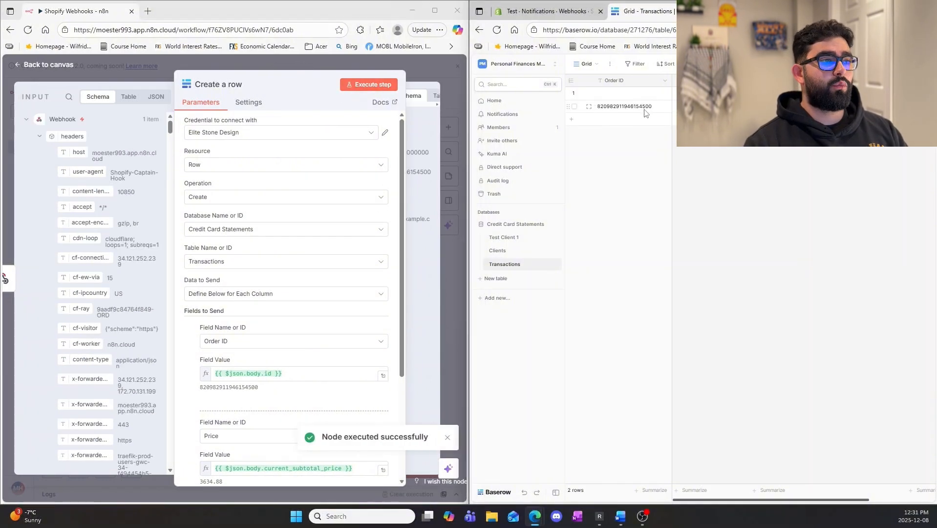
left_click(644, 110)
left_click(698, 107)
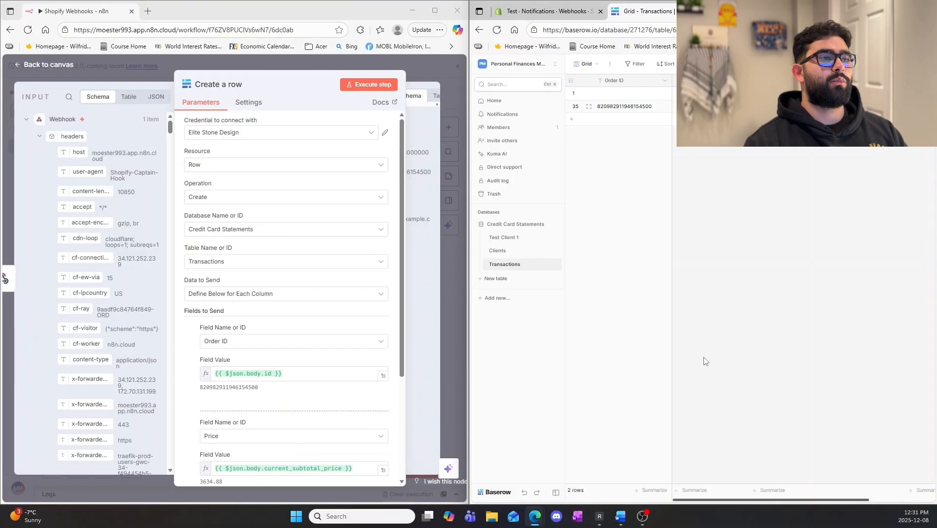
Bring up Shopify's webhook notification settings, and activate the Shopify Webhooks workflow from the n8n canvas.
left_click(580, 14)
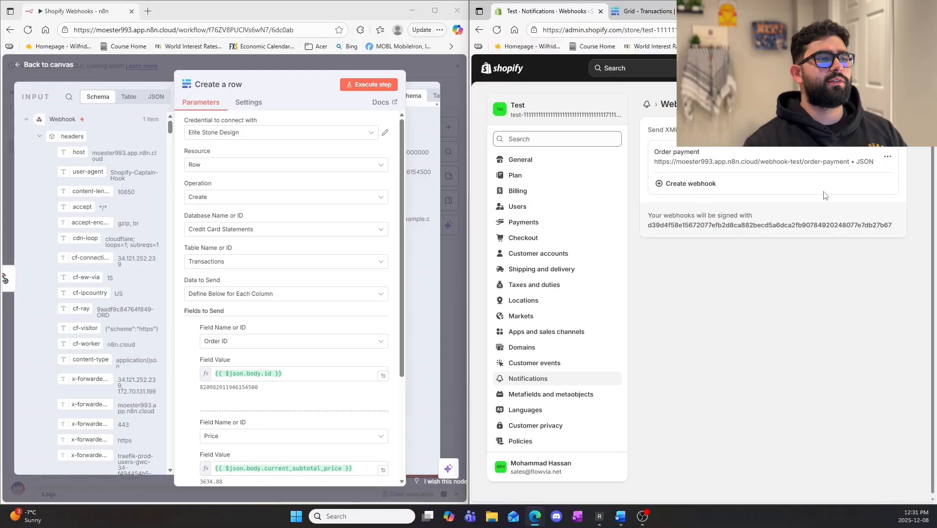
left_click(362, 67)
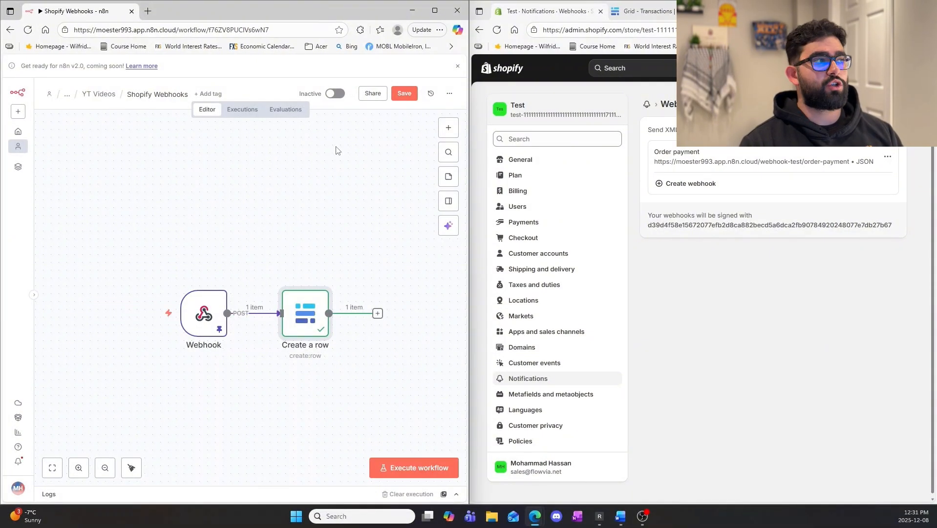
left_click(336, 94)
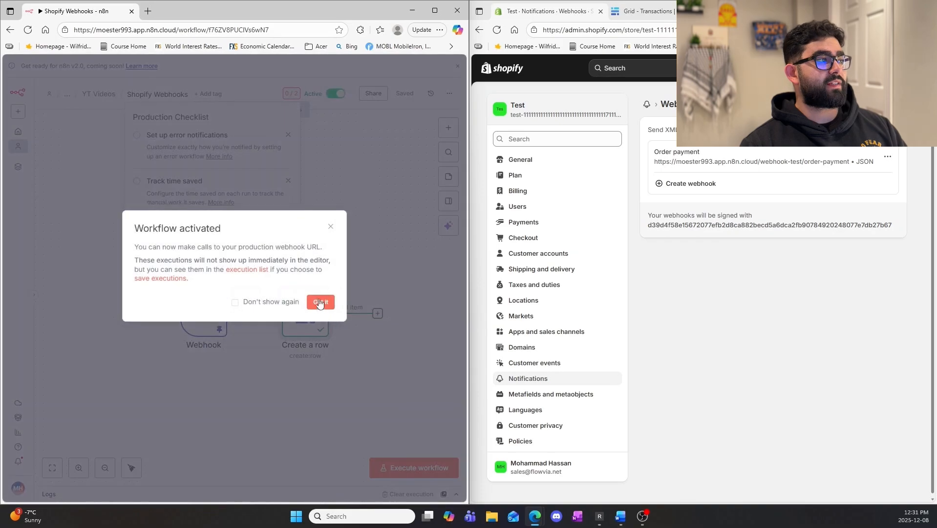
left_click(320, 301)
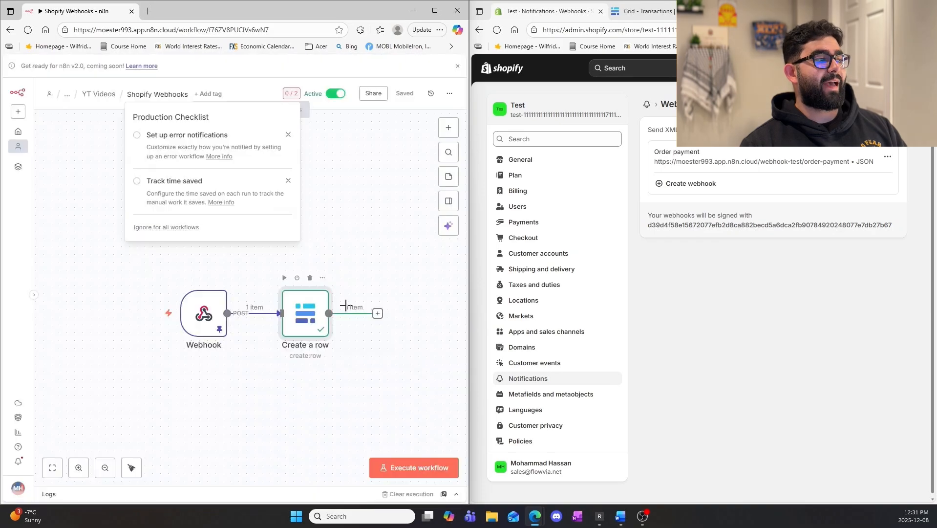
Copy the production URL of the Webhook node, ending in /webhook/order-payment.
double_click(212, 321)
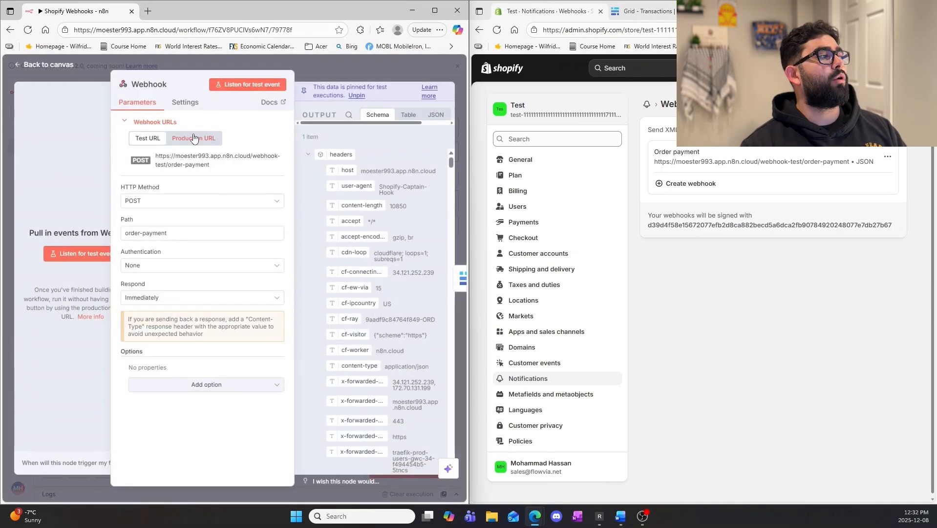
left_click(183, 138)
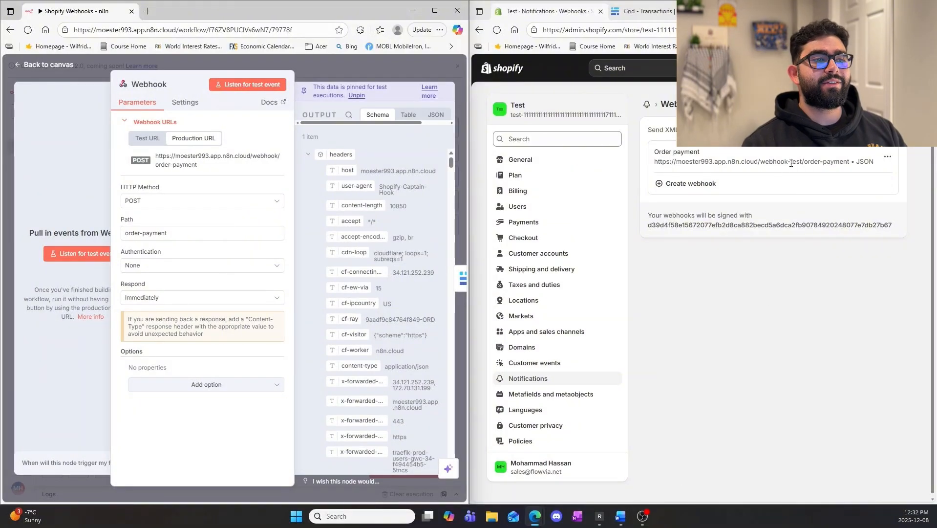
left_click_drag(791, 164, 802, 164)
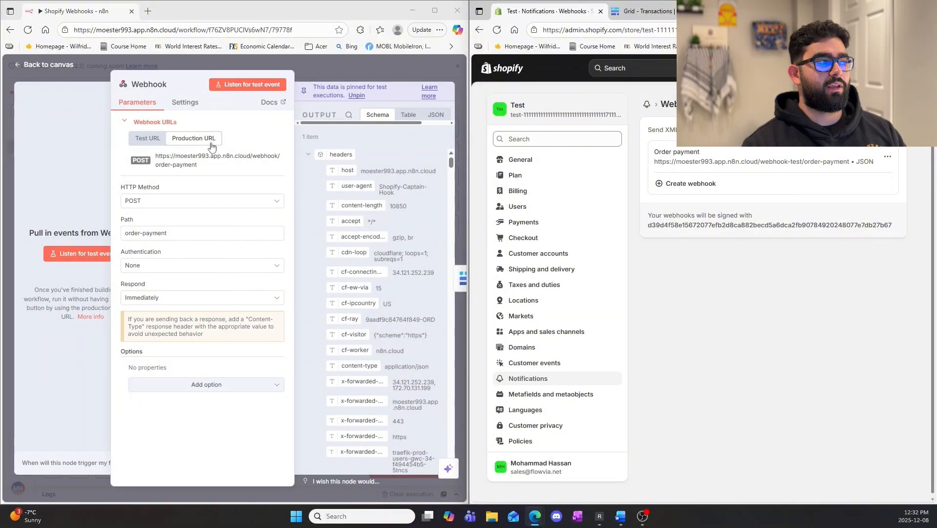
left_click(191, 163)
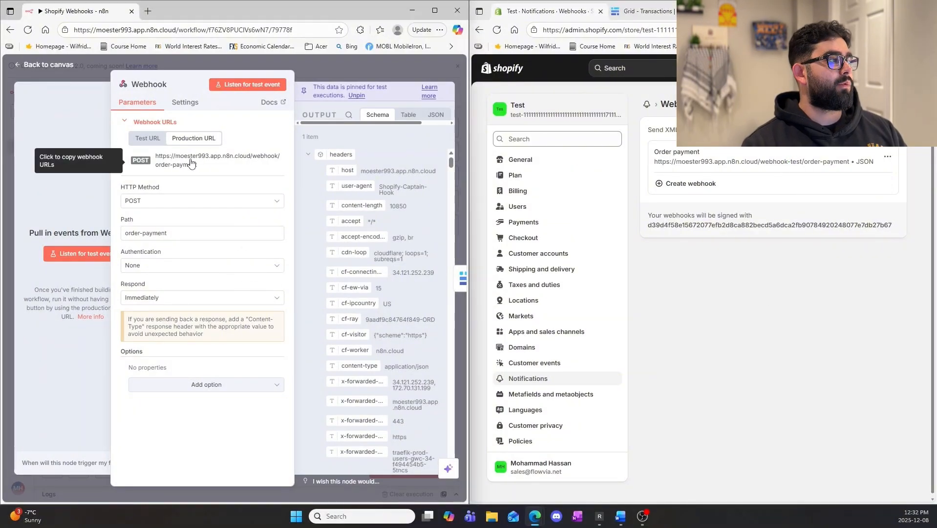
Replace the URL of Shopify's Order payment webhook with the copied production URL and save the webhook.
left_click(887, 161)
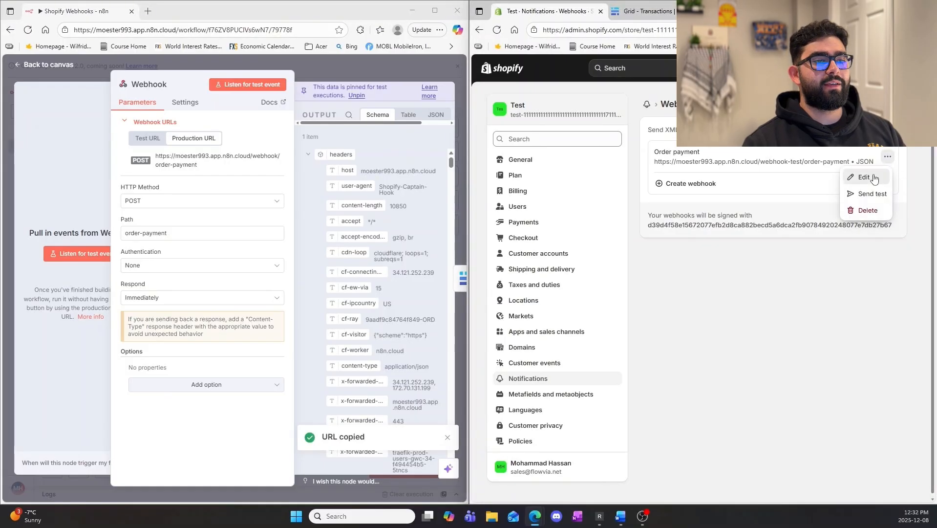
left_click(873, 178)
left_click(732, 298)
key("ctrl+a")
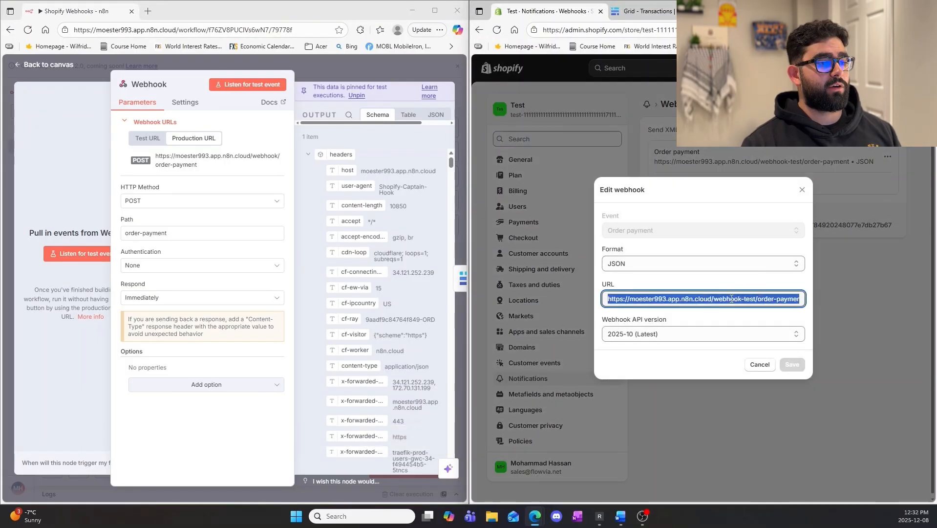
left_click(792, 364)
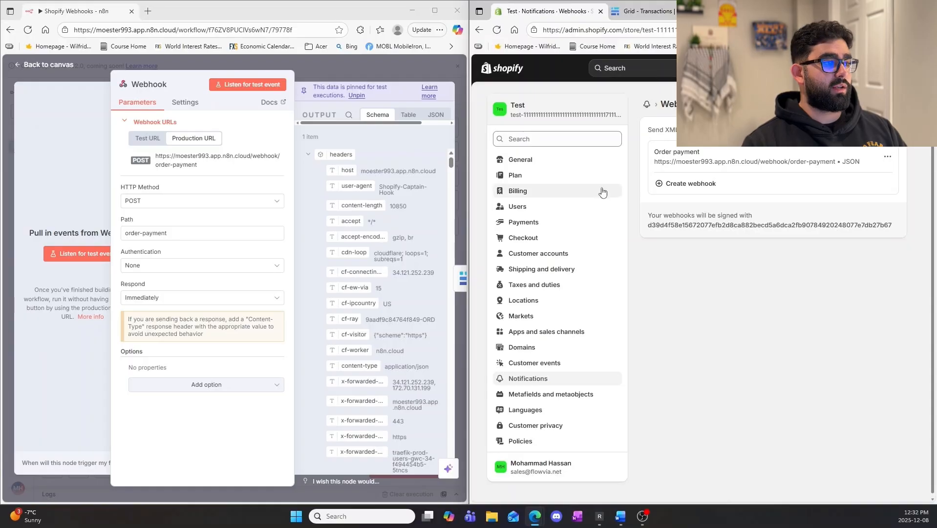
Leave the Shopify settings, start a new draft order and add The Collection Snowboard: Hydrogen using the product search "sno".
left_click(546, 161)
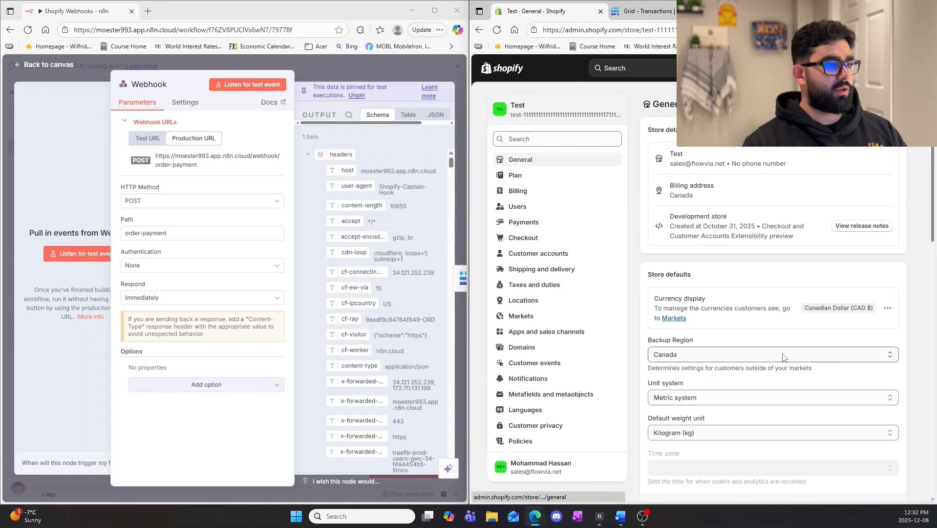
key("Escape")
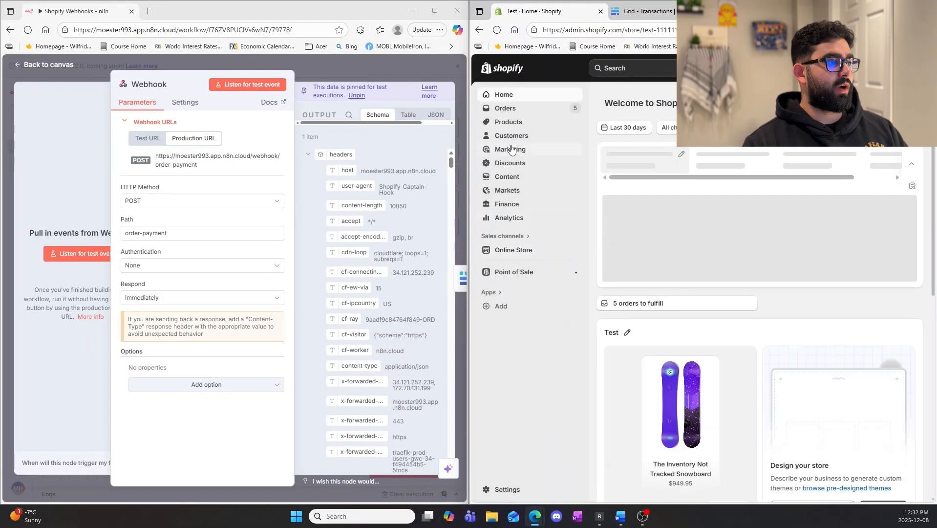
left_click(505, 108)
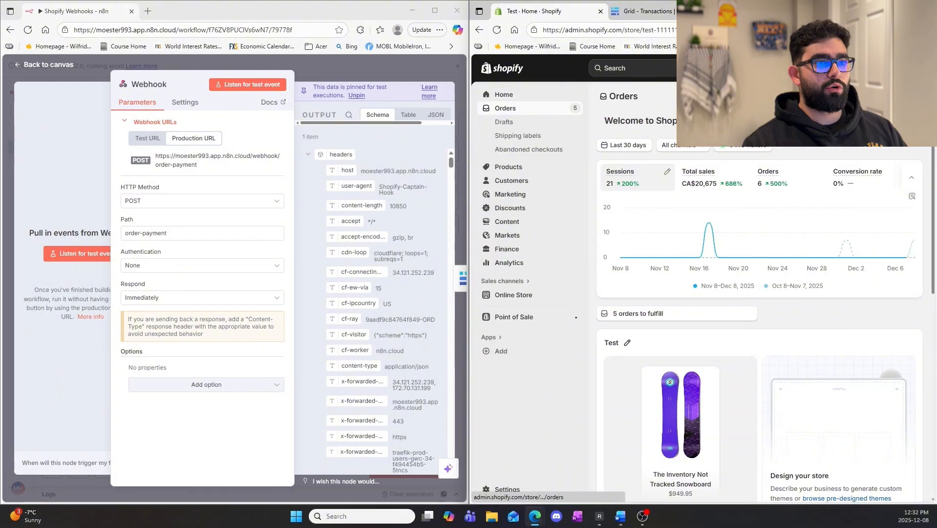
left_click(504, 122)
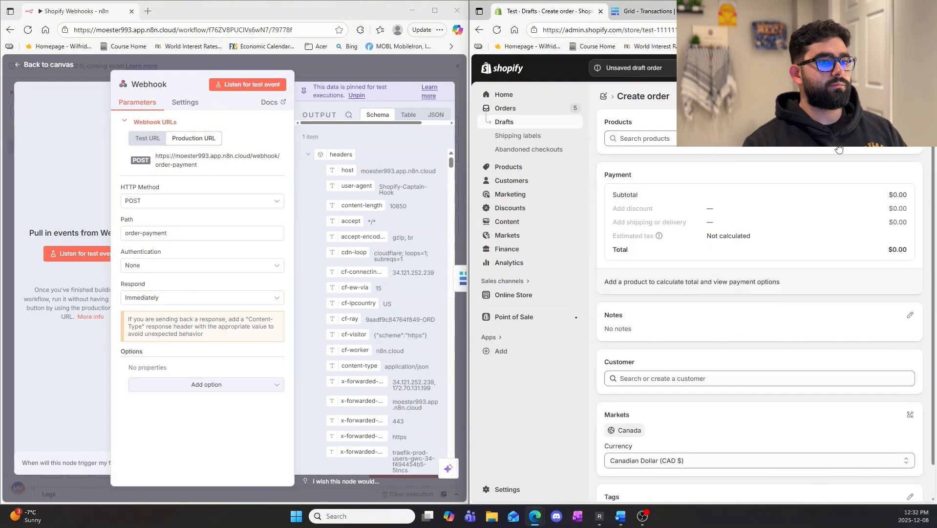
type("sn")
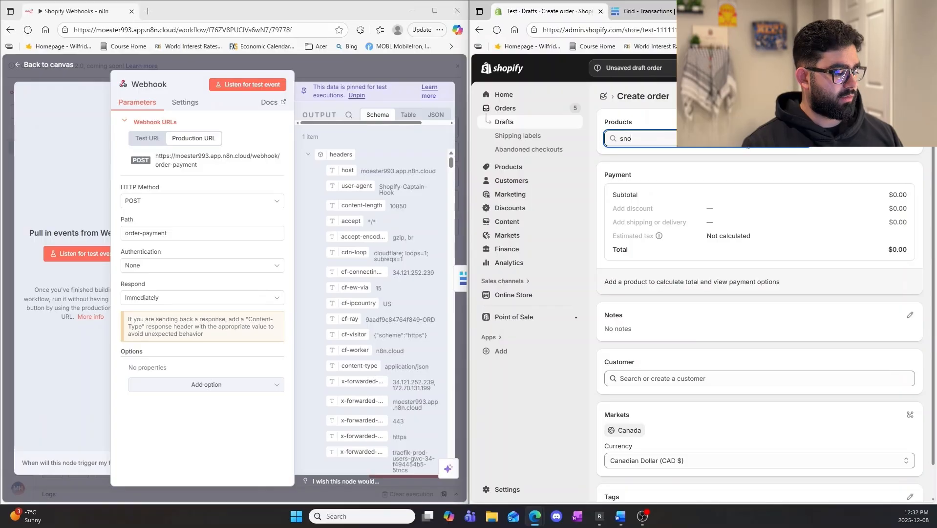
type("o")
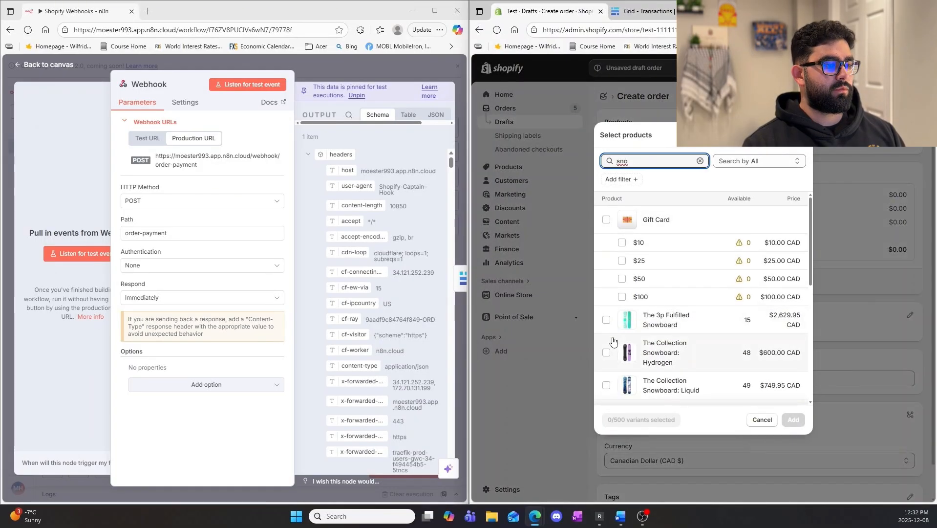
left_click(606, 353)
left_click(793, 419)
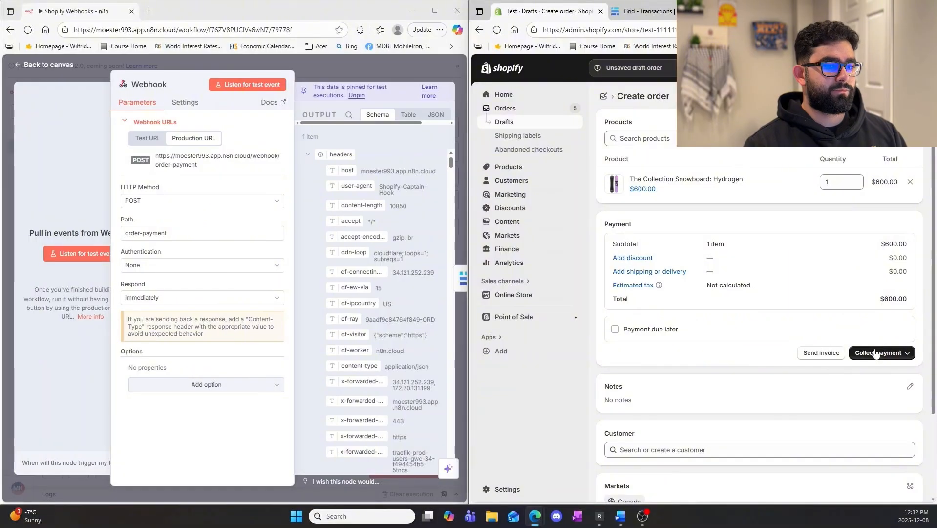
Mark the single-snowboard draft as paid and create the order.
left_click(875, 353)
left_click(882, 391)
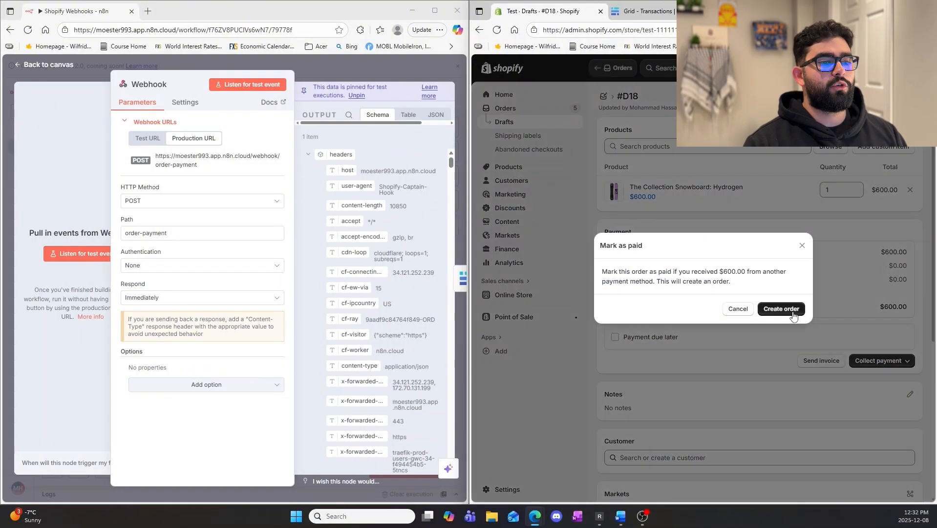
left_click(782, 309)
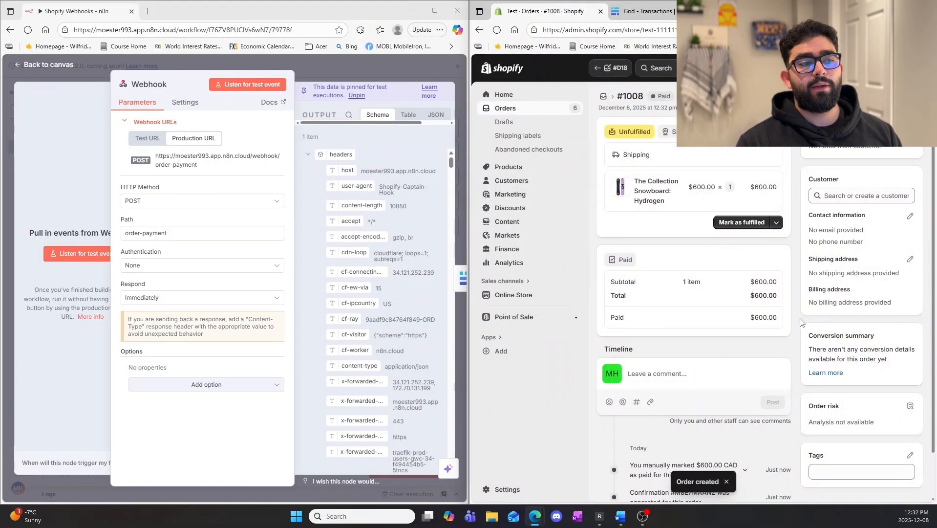
Inspect the newest Shopify Webhooks execution in n8n, and check the Baserow Transactions table with its tab moved into the n8n window.
left_click(403, 73)
left_click(226, 112)
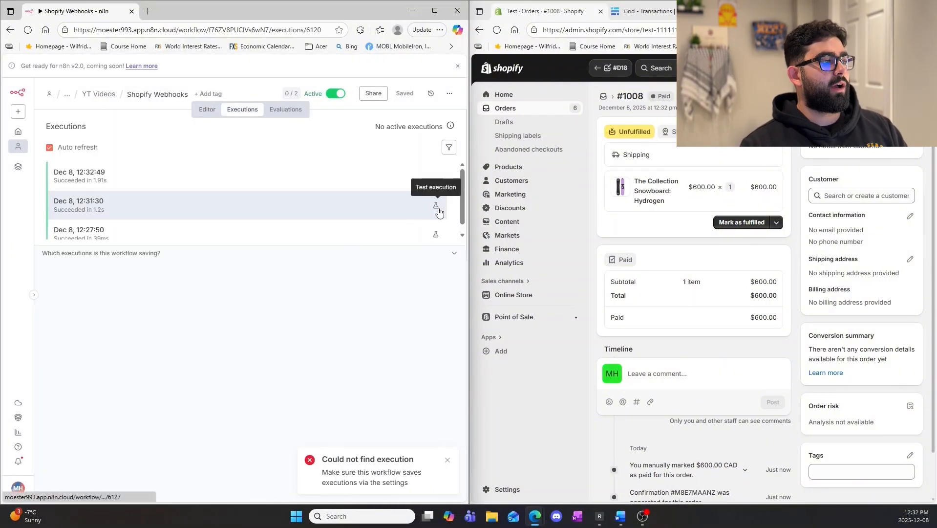
left_click(183, 177)
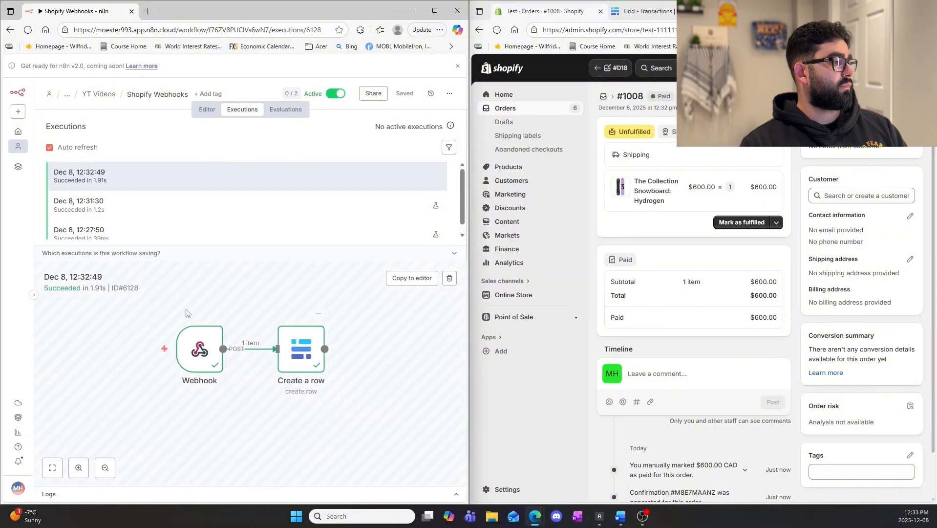
left_click(648, 11)
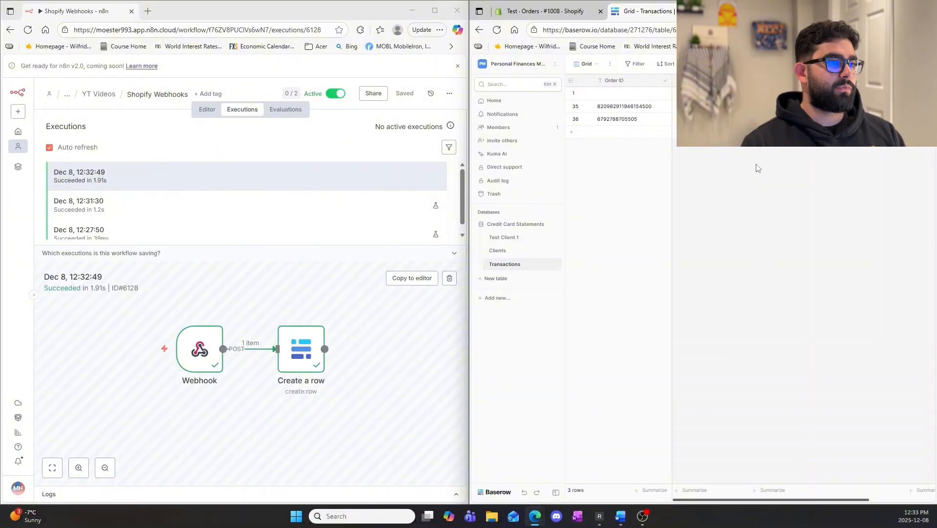
left_click_drag(643, 11, 194, 4)
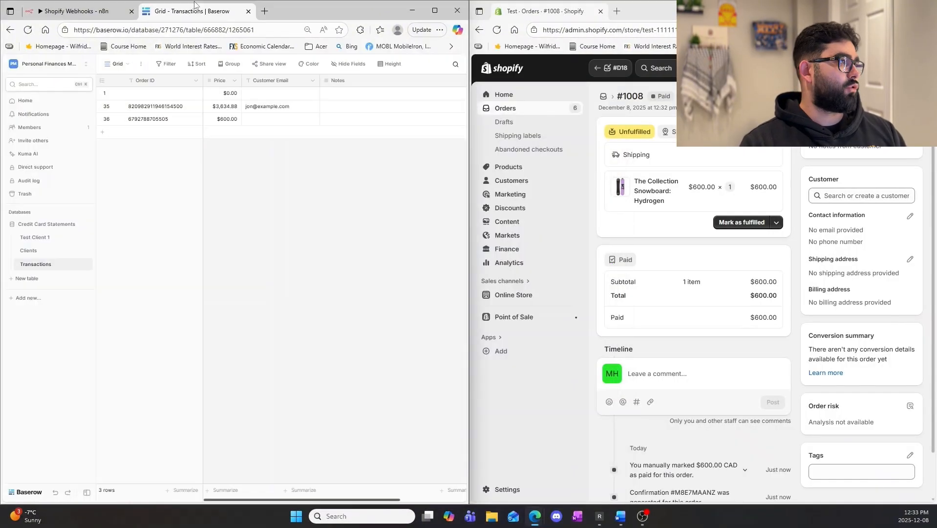
Start another Shopify order and add The 3p Fulfilled Snowboard and The Collection Snowboard: Hydrogen using the product search "sno".
left_click(531, 107)
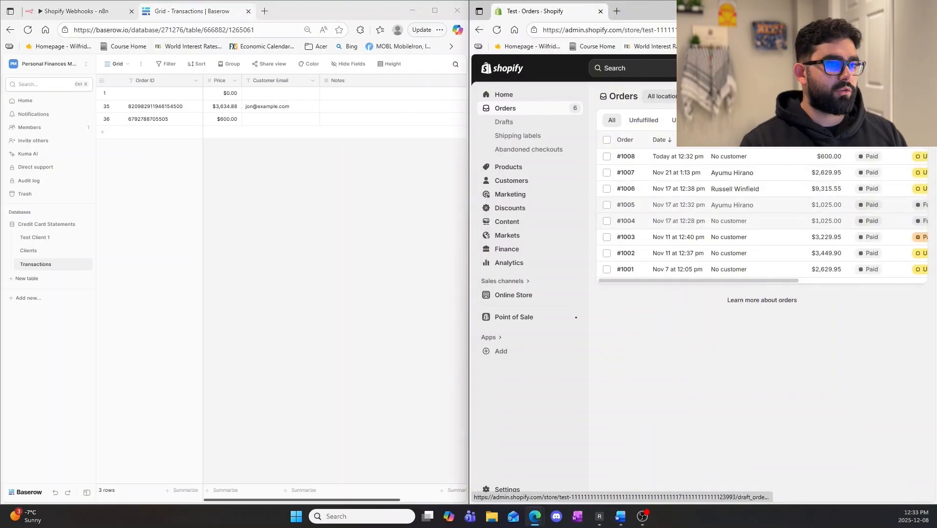
left_click(897, 96)
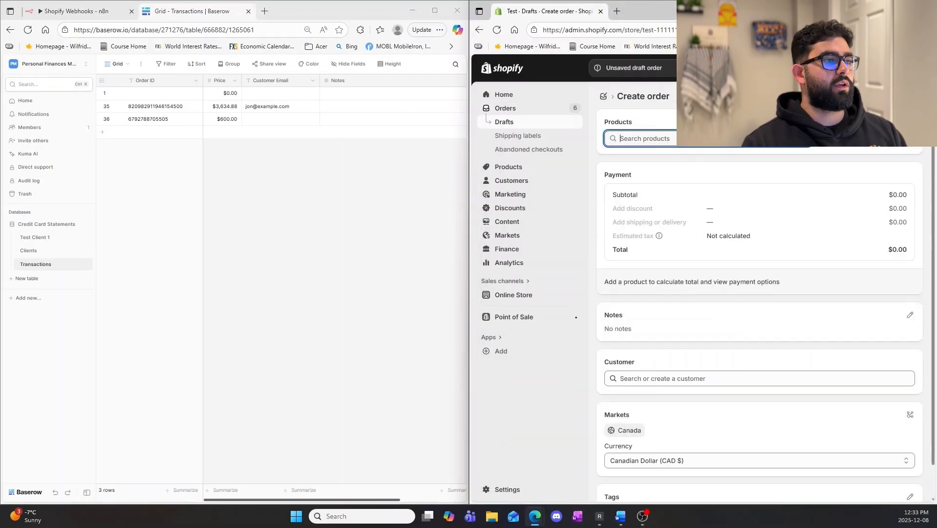
type("sn")
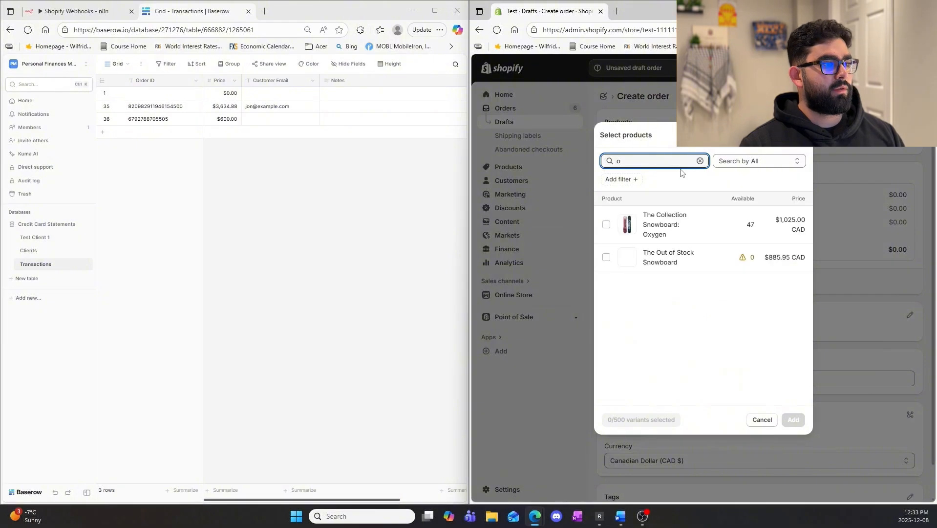
key("BackSpace")
key("BackSpace")
type("s")
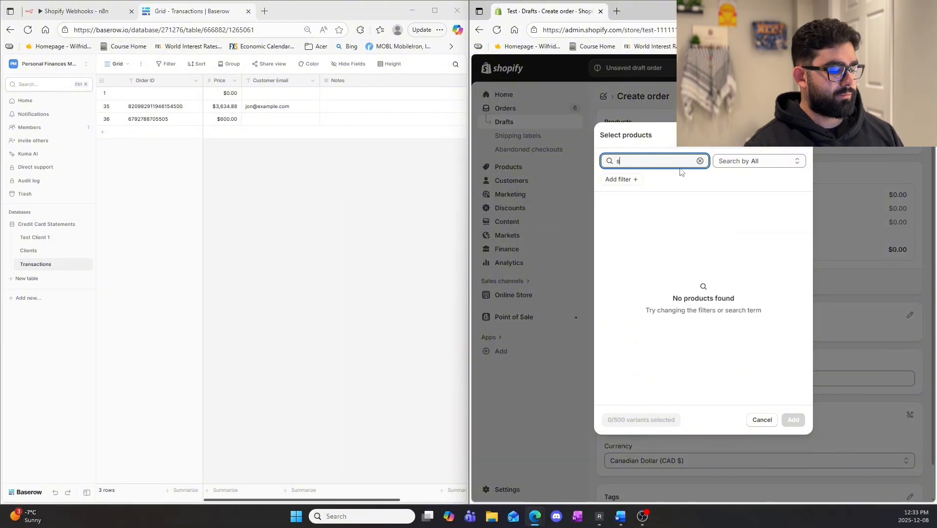
type("wno")
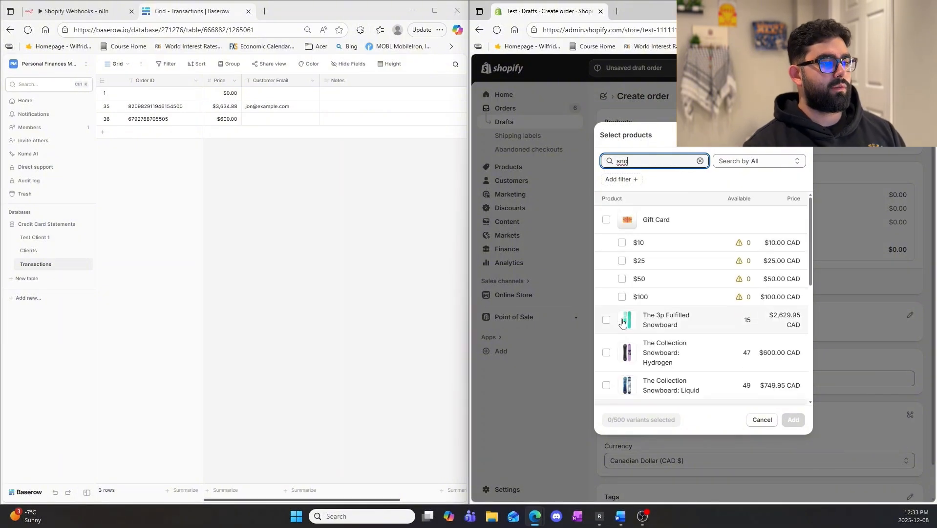
left_click(607, 320)
left_click(606, 353)
left_click(794, 419)
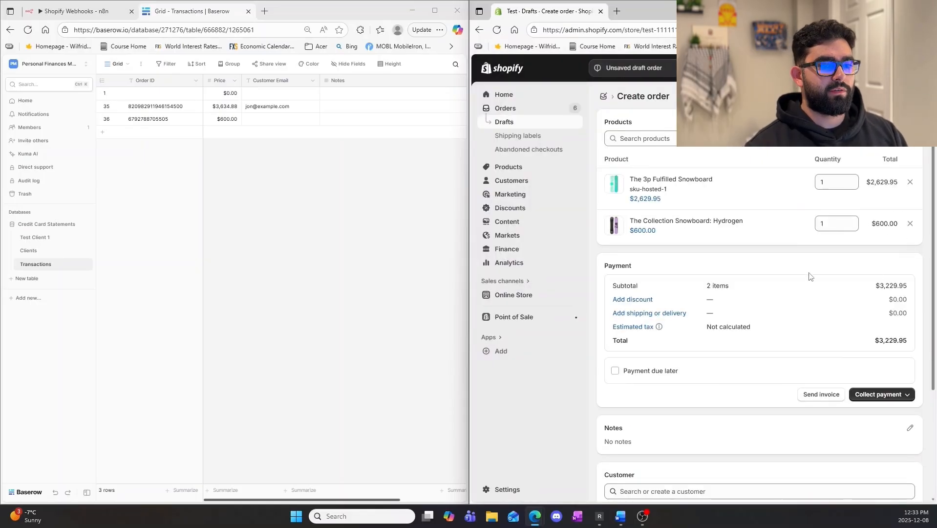
Assign the first listed existing customer to the two-snowboard draft order.
scroll(781, 279, "down", 3)
left_click(709, 343)
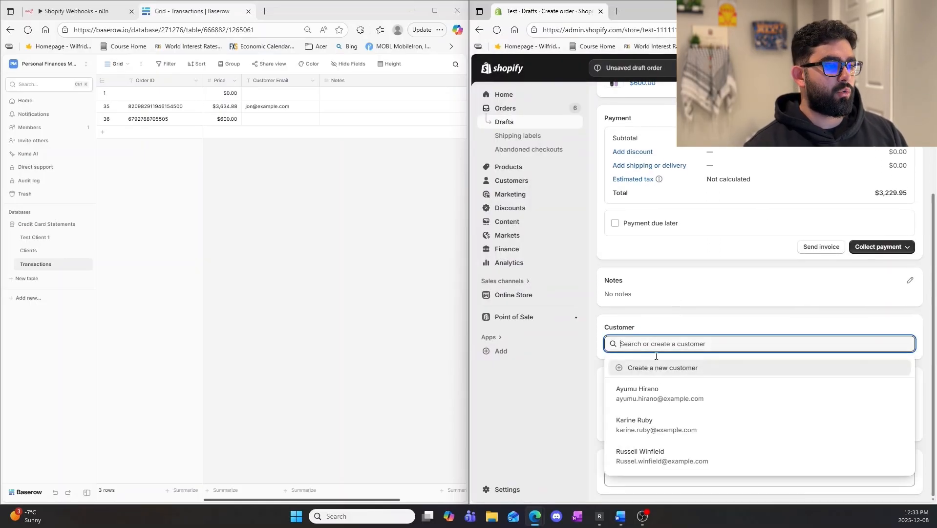
left_click(665, 393)
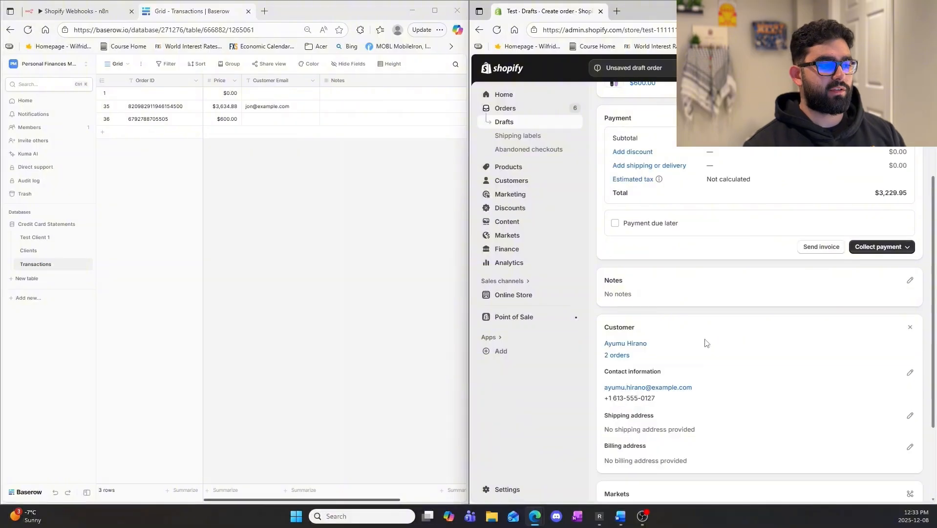
scroll(639, 381, "down", 2)
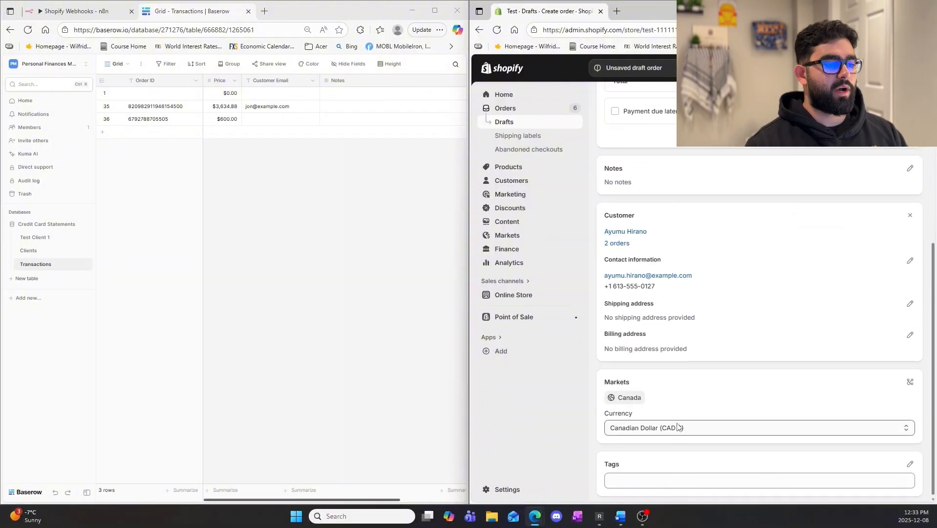
Mark the two-snowboard draft as paid and create the order with its assigned customer.
scroll(781, 415, "up", 5)
left_click(882, 397)
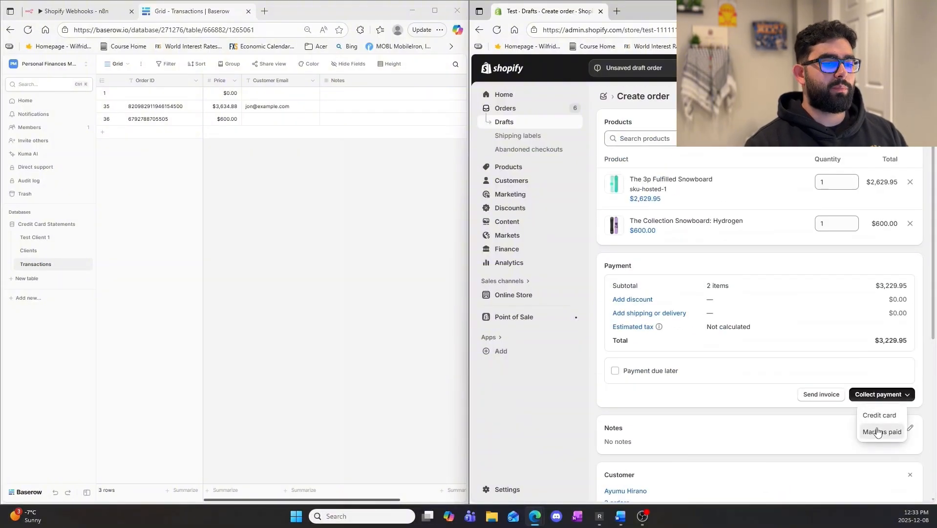
left_click(882, 431)
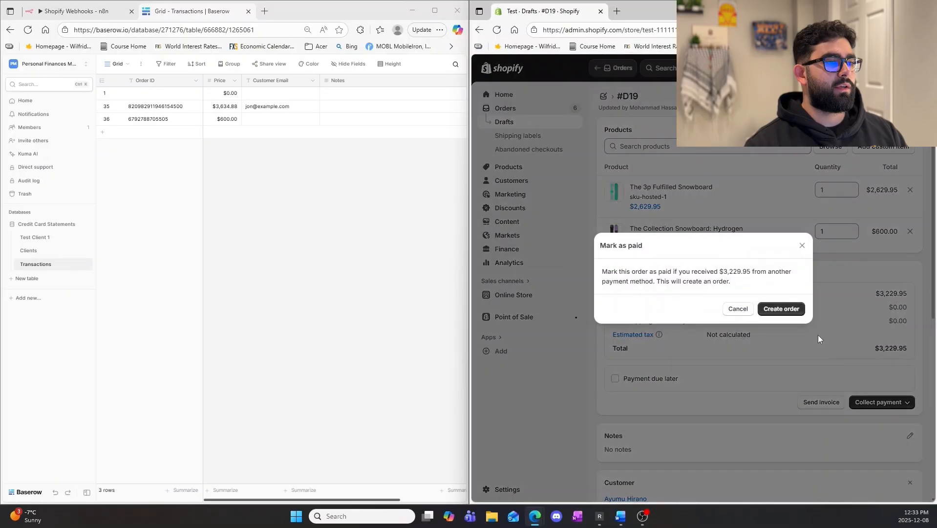
left_click(783, 309)
Check the latest n8n execution and the new Transactions row's Order ID, Price and Customer Email in Baserow.
left_click(99, 10)
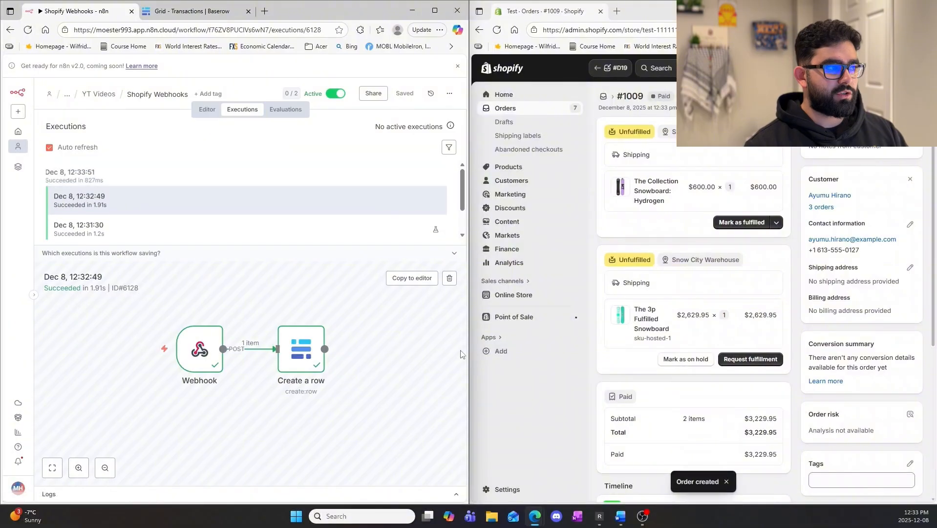
left_click(222, 182)
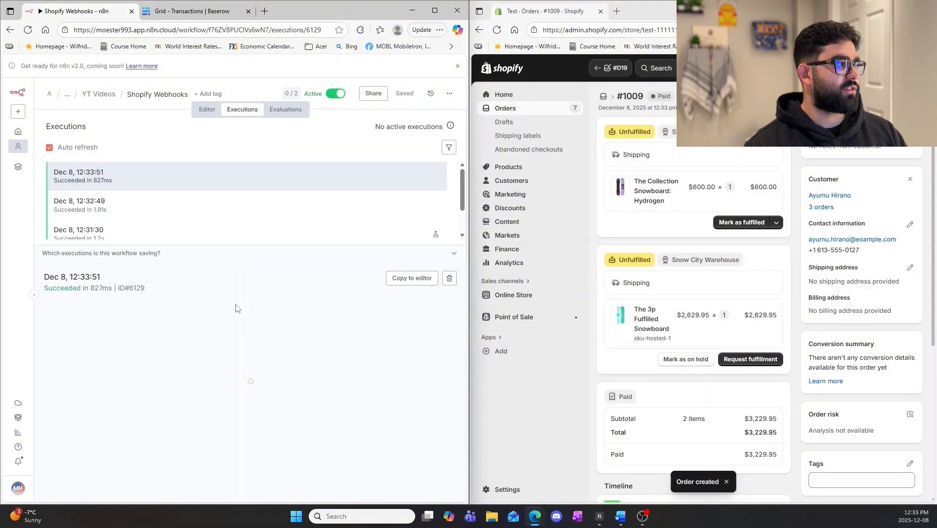
left_click(184, 14)
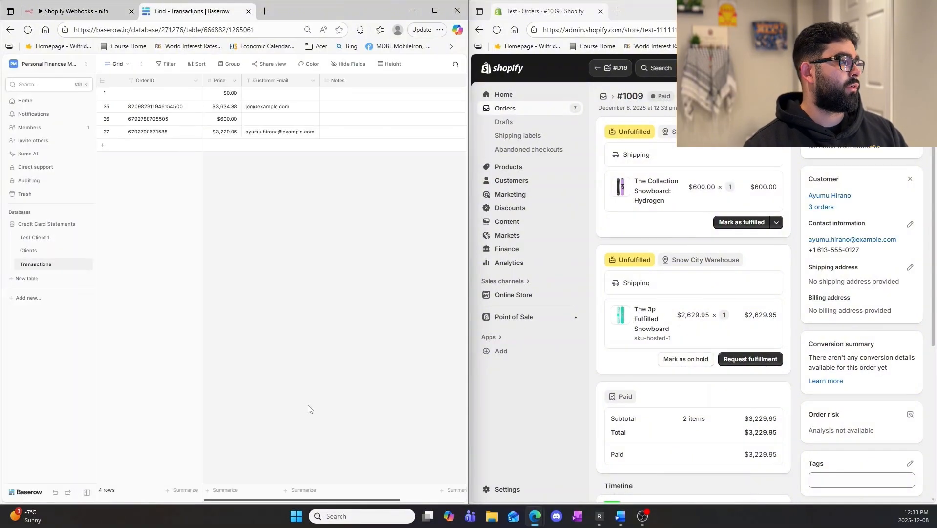
left_click(149, 136)
key("Right")
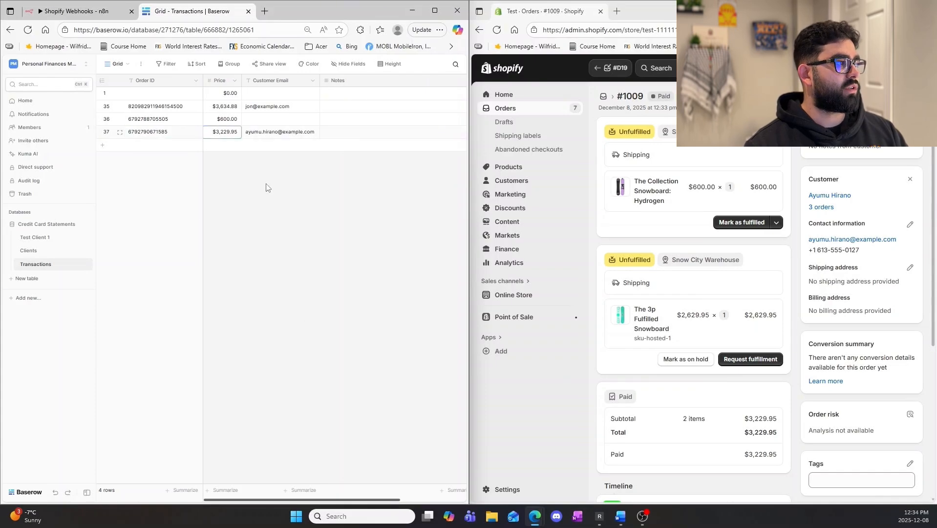
left_click(265, 133)
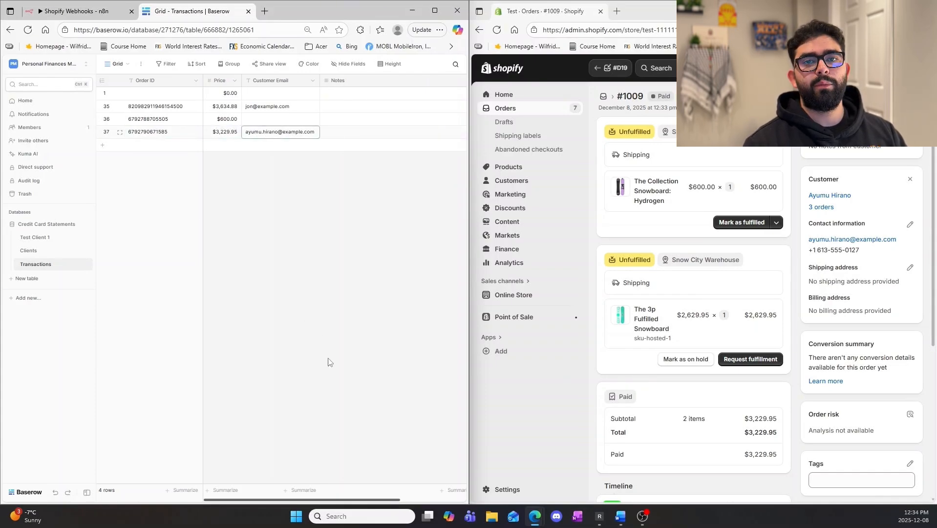